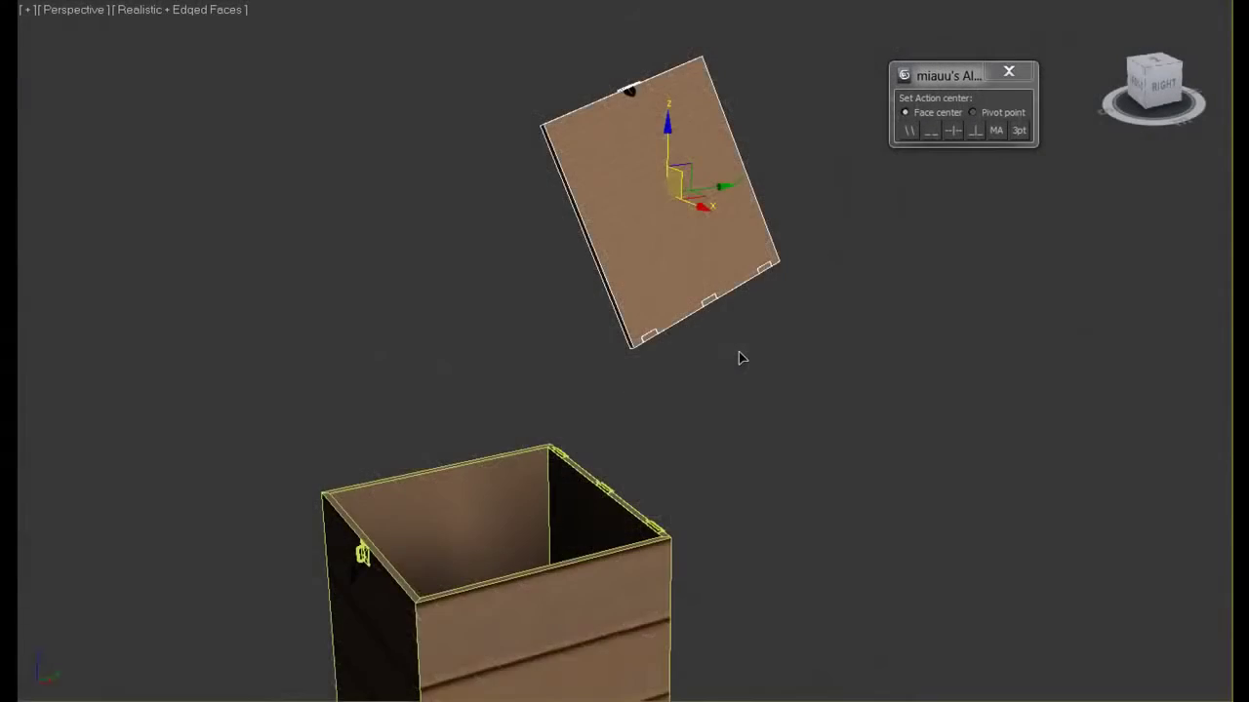
Move the loose lid so its corner lands on the open box's top corner
middle_click_drag(739, 358, 727, 353, "alt")
middle_click_drag(816, 364, 778, 340)
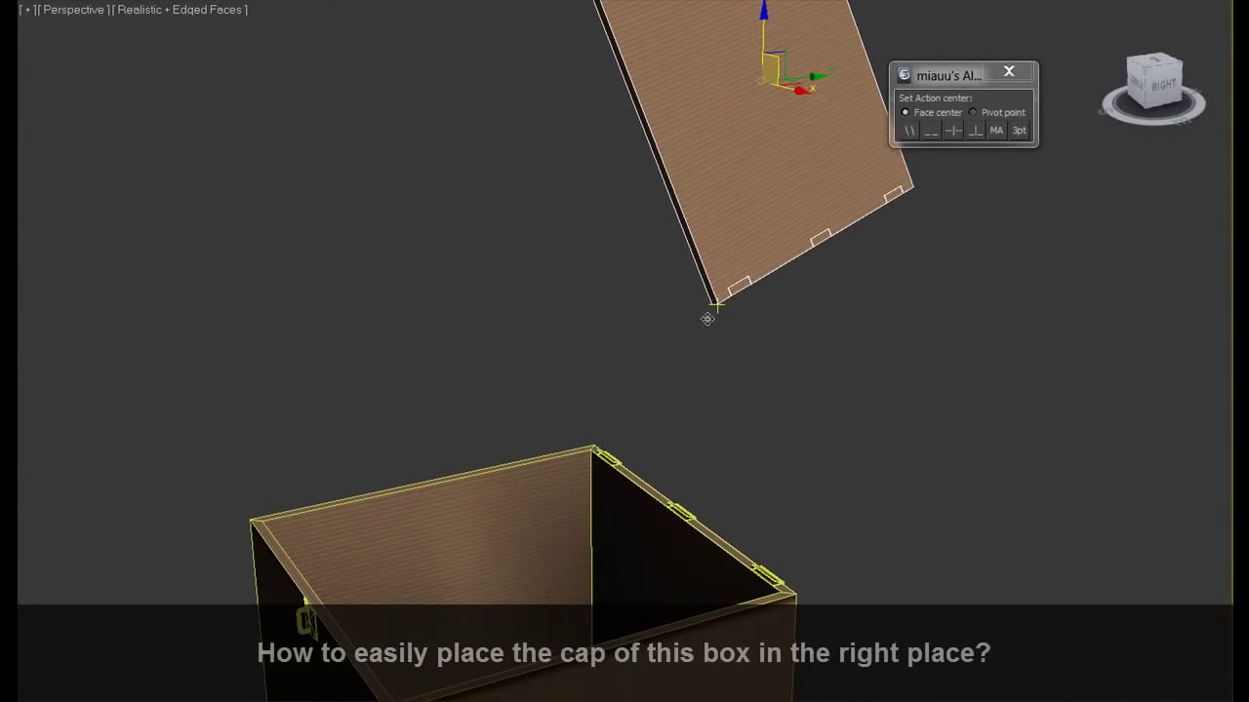
left_click_drag(707, 319, 593, 431)
mouse_move(897, 432)
middle_mouse_down("alt")
mouse_move(786, 435)
mouse_move(813, 352)
middle_mouse_up("alt")
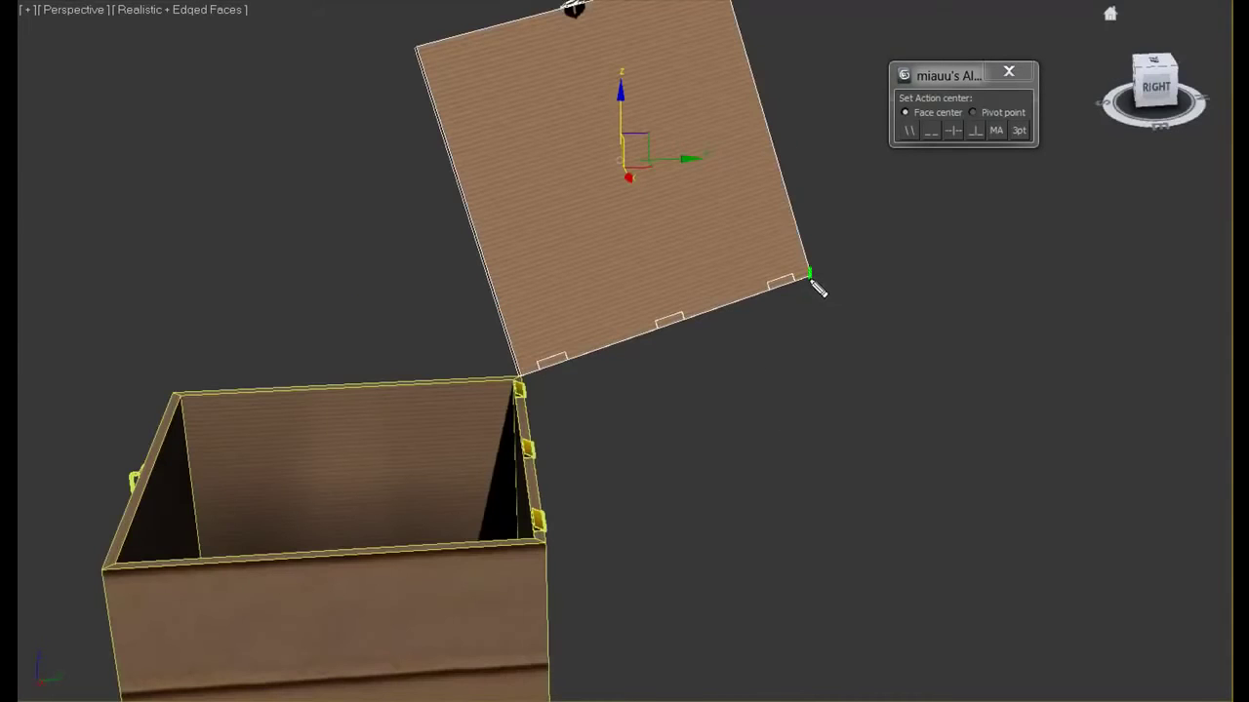
left_click_drag(809, 323, 719, 441)
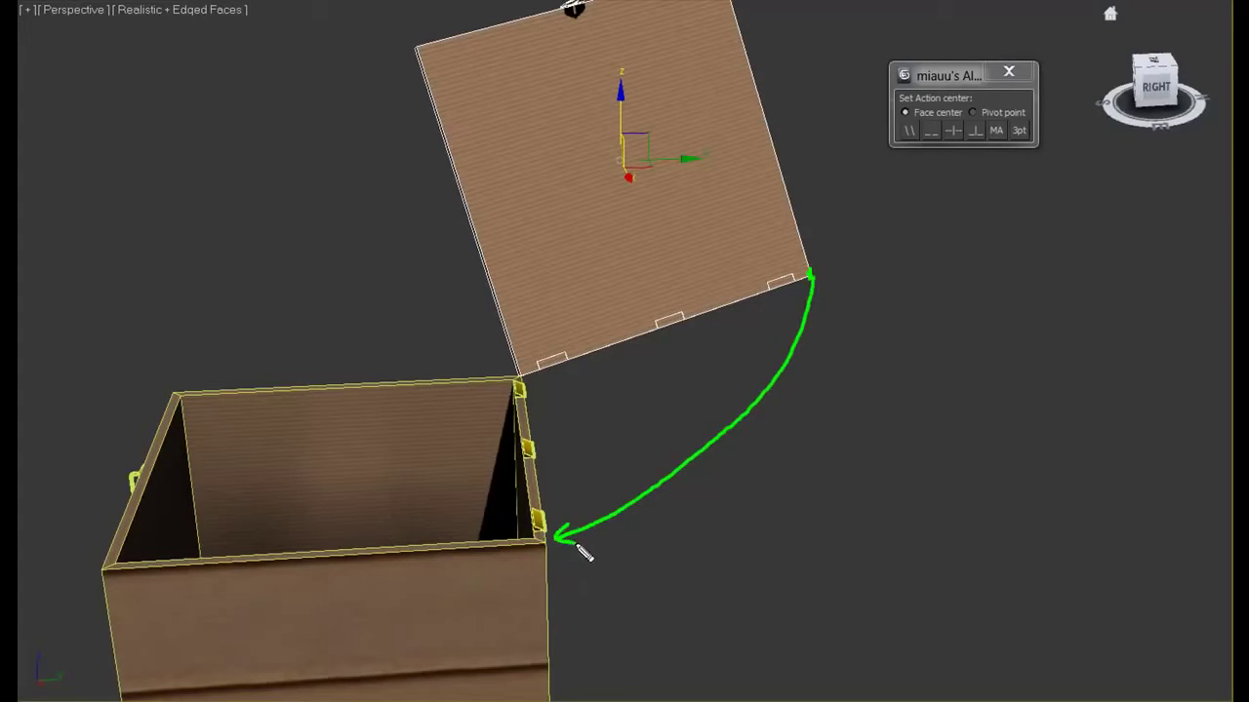
key("Escape")
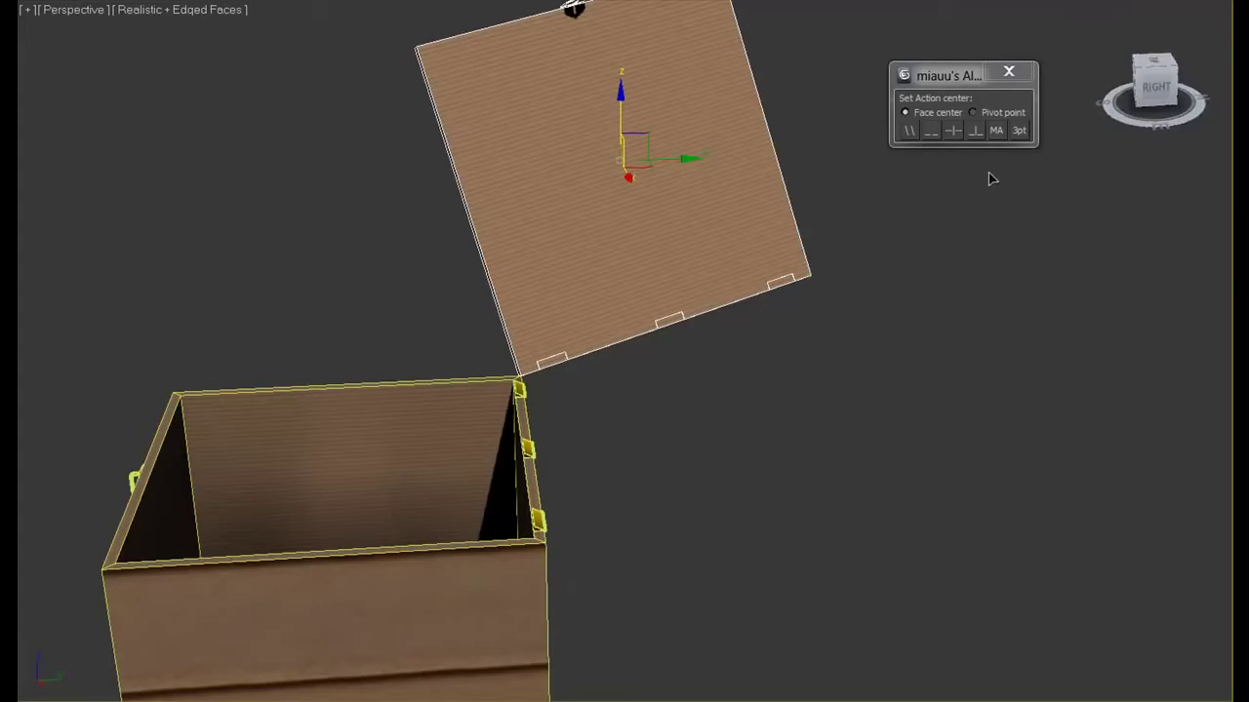
Use 3pt alignment, picking the box point that swings the lid upright along the back edge
left_click(1023, 137)
middle_click_drag(969, 307, 798, 280, "alt")
scroll(738, 283, "up", 2)
scroll(839, 206, "up", 2)
scroll(702, 321, "up", 1)
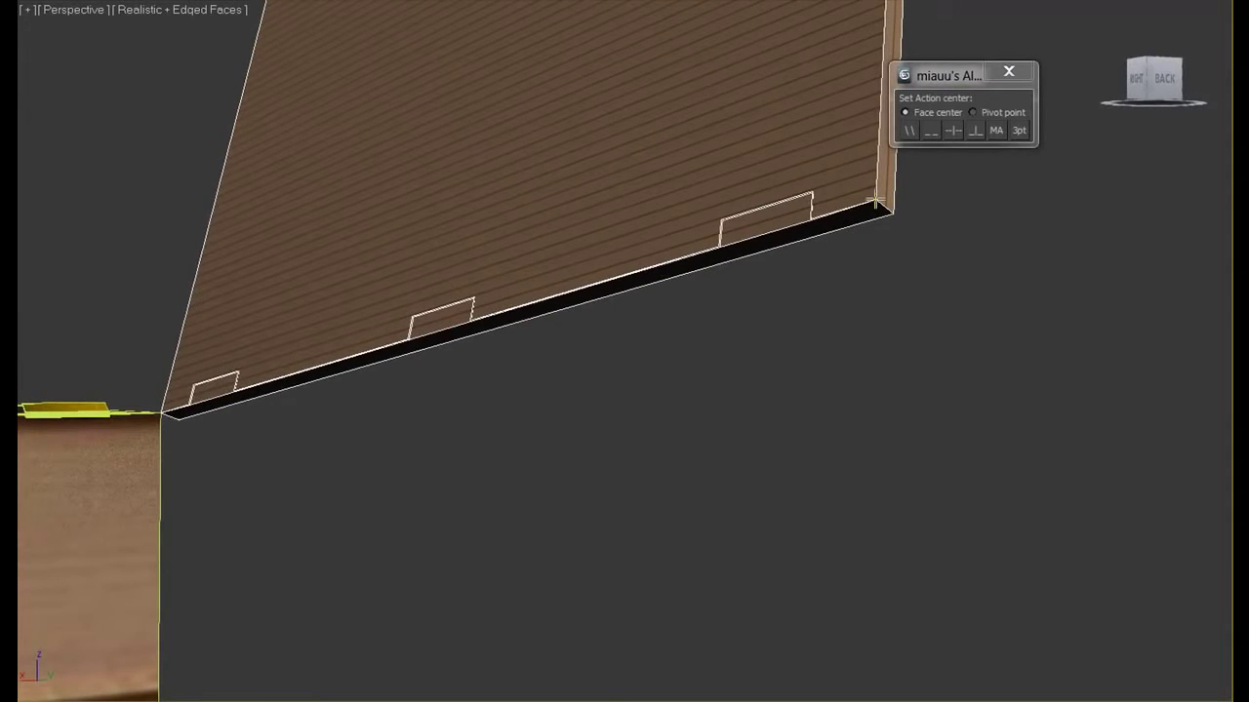
middle_click_drag(527, 362, 864, 321)
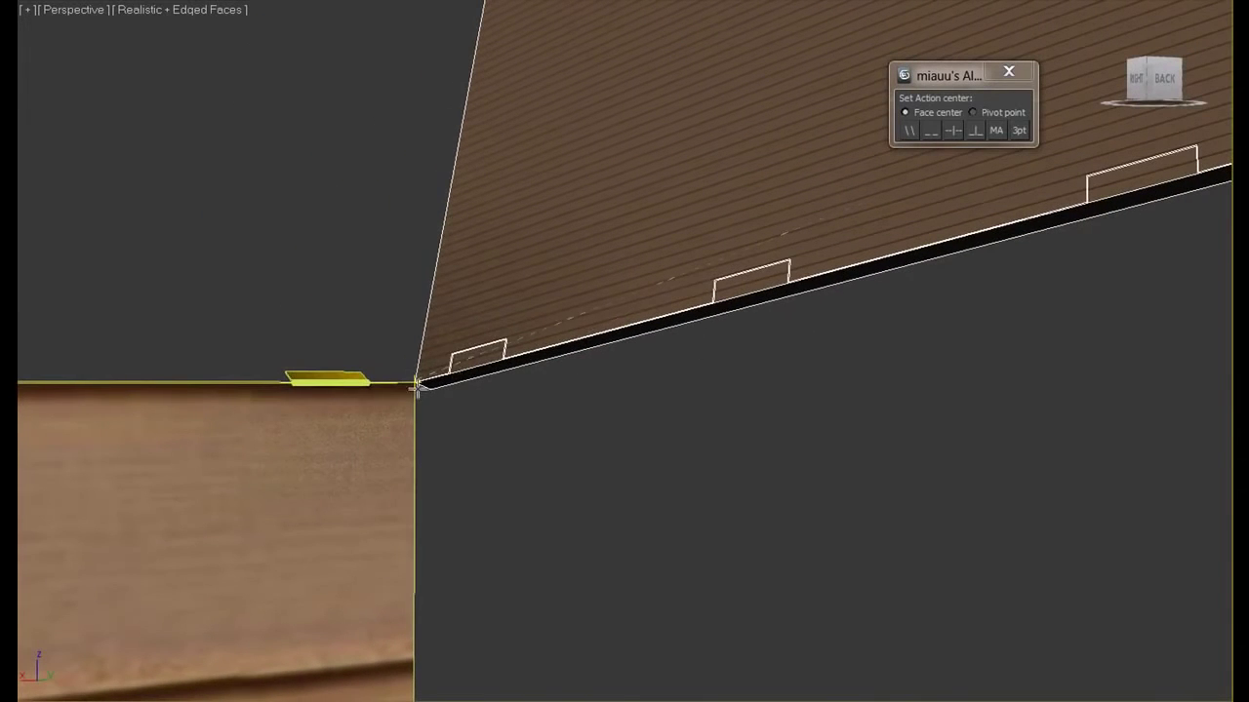
middle_click_drag(416, 380, 582, 409)
scroll(504, 397, "down", 3)
scroll(643, 468, "up", 2)
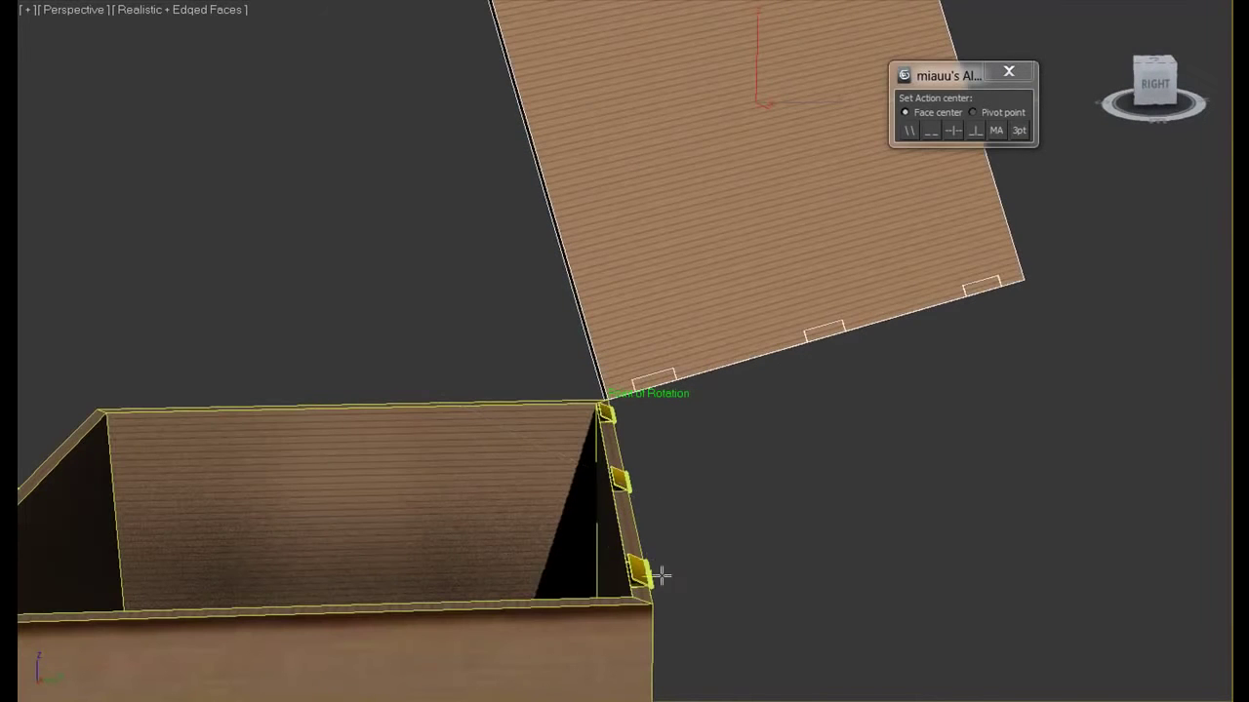
left_click(652, 604)
mouse_move(729, 560)
middle_mouse_down("alt")
mouse_move(744, 488)
mouse_move(1004, 529)
mouse_move(788, 502)
mouse_move(780, 490)
mouse_move(830, 507)
mouse_move(787, 465)
mouse_move(672, 438)
mouse_move(742, 405)
mouse_move(795, 350)
middle_mouse_up("alt")
Accept the upright lid, then pick a target point on the box hinge and confirm
scroll(672, 438, "up", 2)
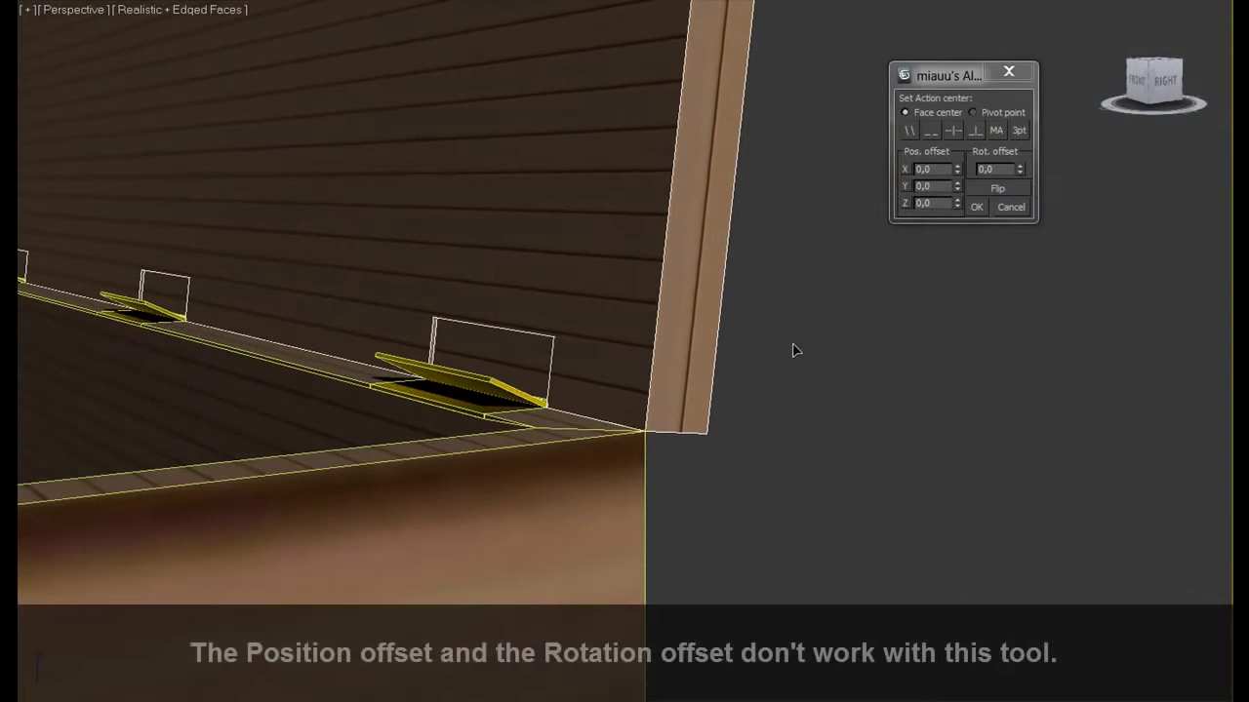
left_click(1012, 206)
left_click(1018, 131)
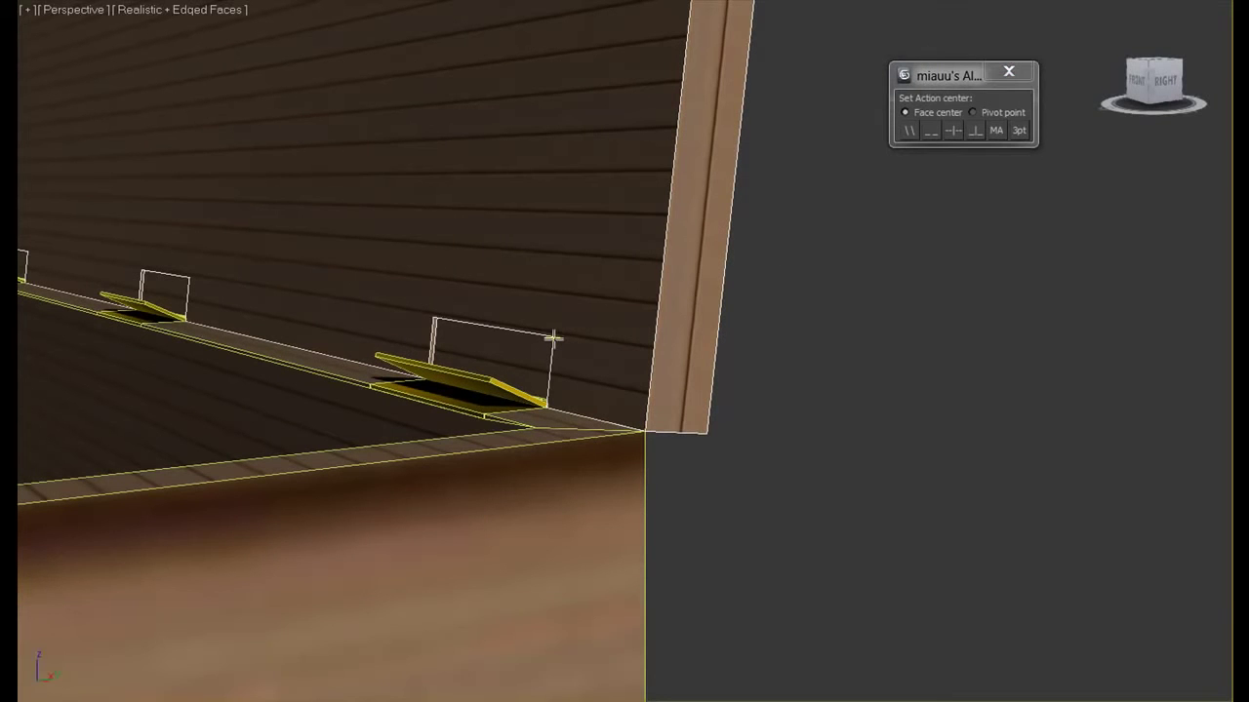
middle_click_drag(565, 338, 558, 356, "alt")
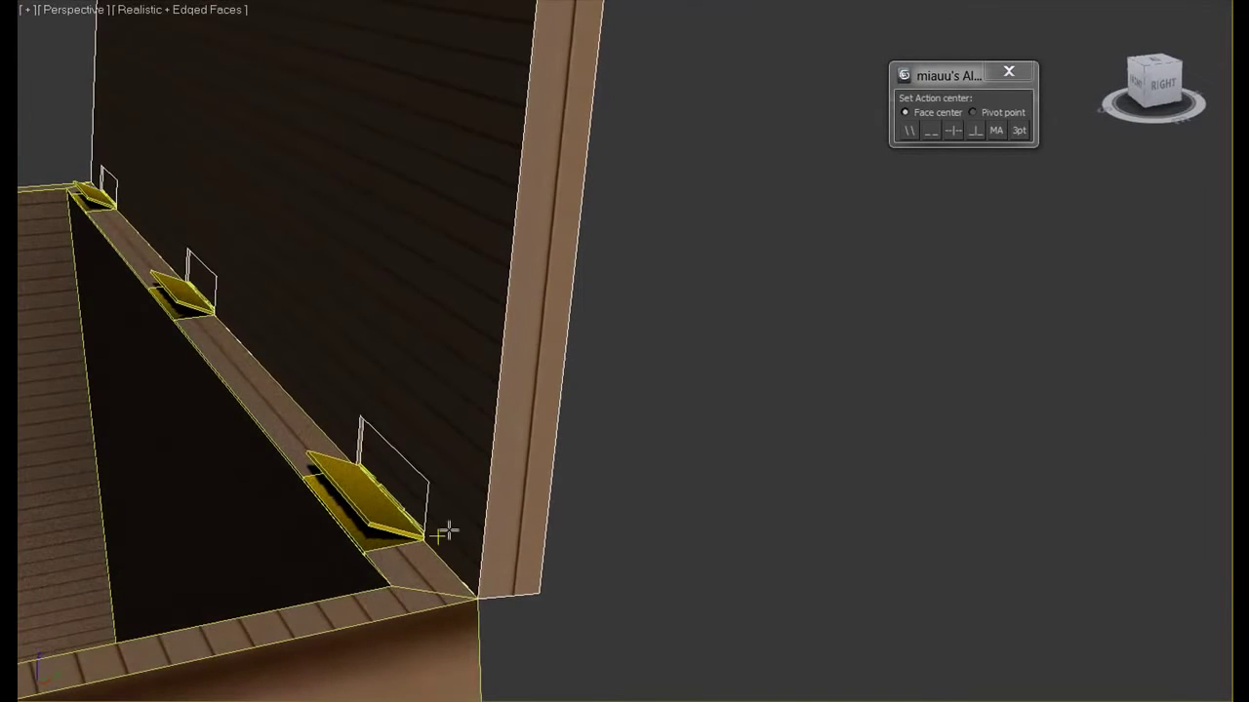
scroll(495, 432, "up", 5)
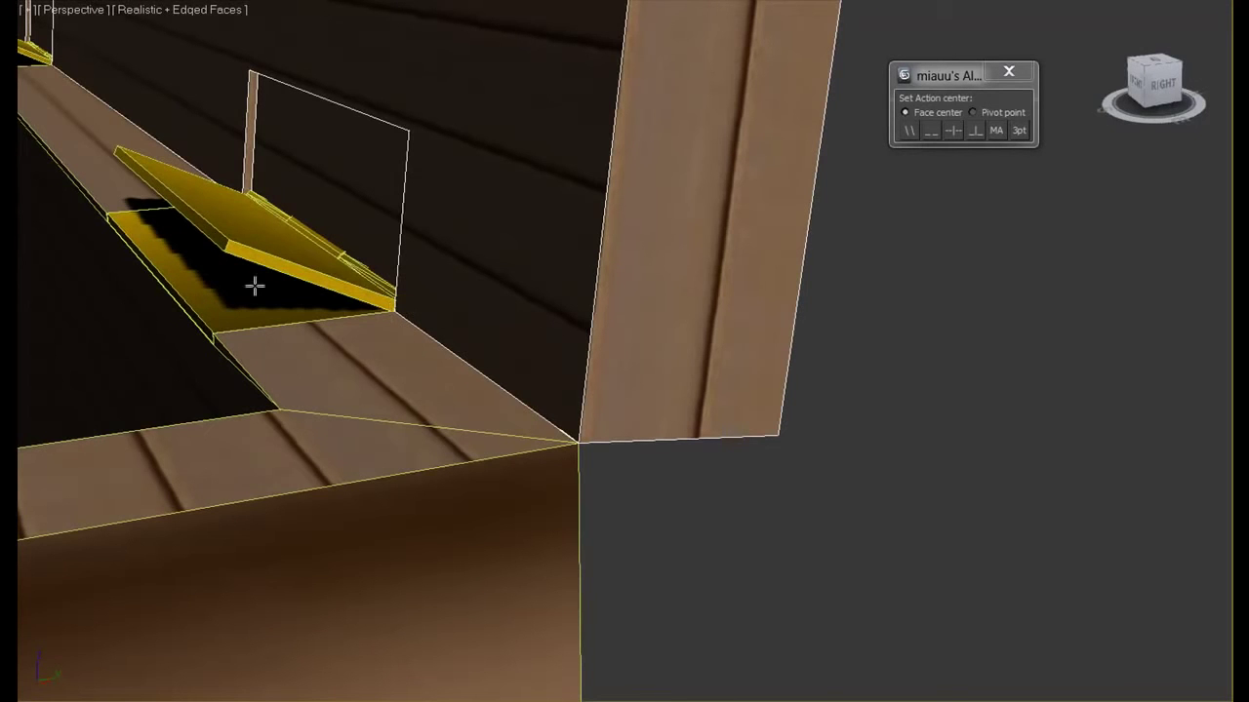
left_click(223, 252)
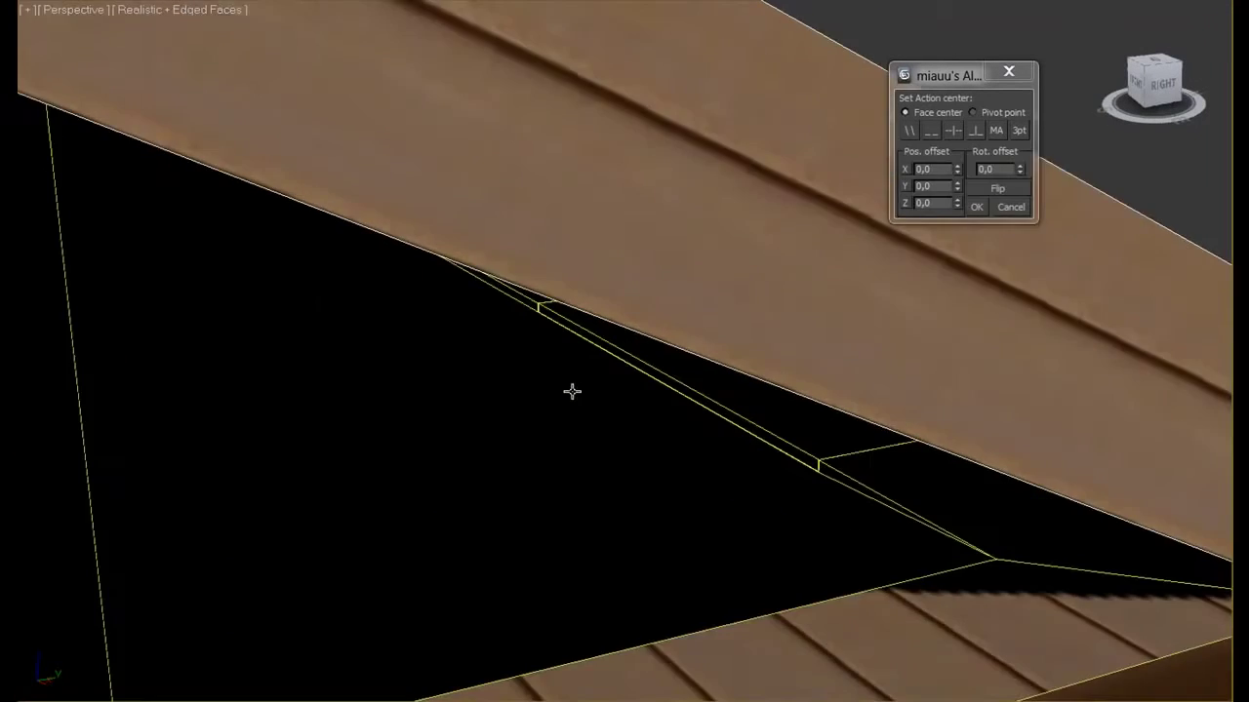
scroll(571, 390, "down", 3)
scroll(605, 398, "down", 3)
mouse_move(633, 404)
middle_mouse_down("alt")
mouse_move(617, 370)
mouse_move(849, 387)
mouse_move(1014, 379)
mouse_move(804, 392)
middle_mouse_up("alt")
left_click(977, 207)
mouse_move(899, 357)
middle_mouse_down("alt")
mouse_move(778, 360)
mouse_move(750, 394)
mouse_move(834, 426)
middle_mouse_up("alt")
Run 3pt again with the lid corner as rotation point and the box edge, shutting the lid
left_click(1018, 131)
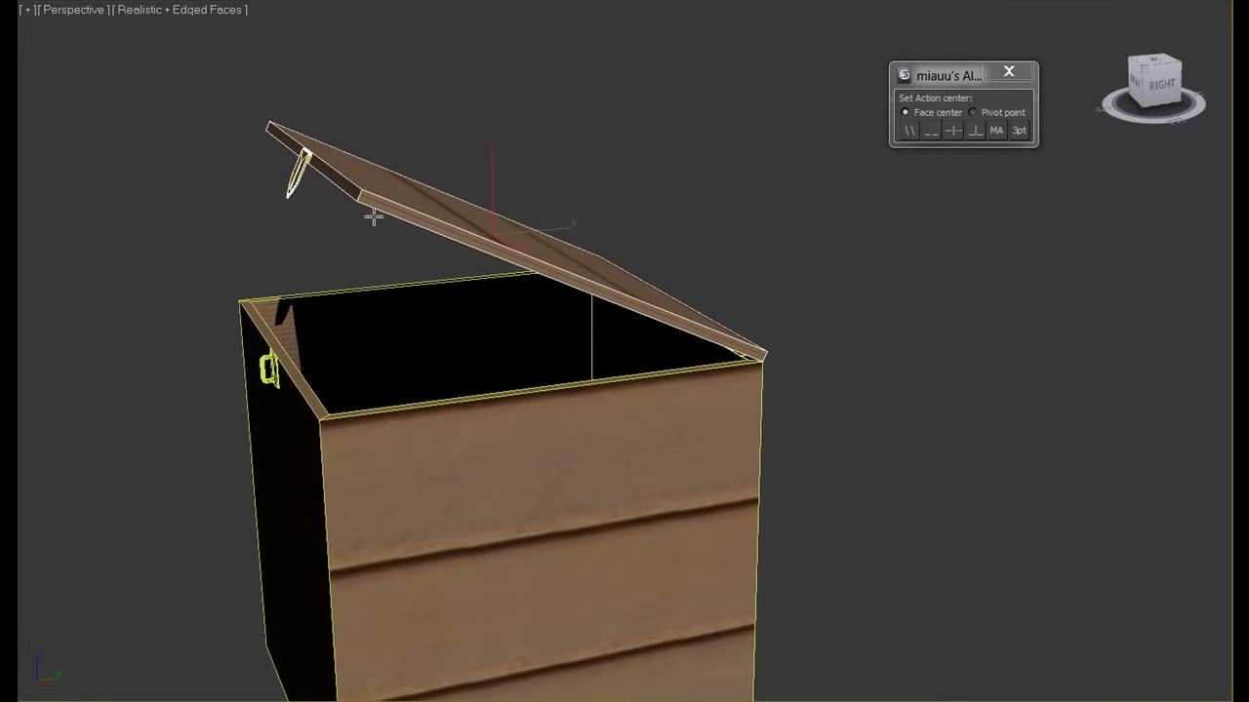
left_click(762, 359)
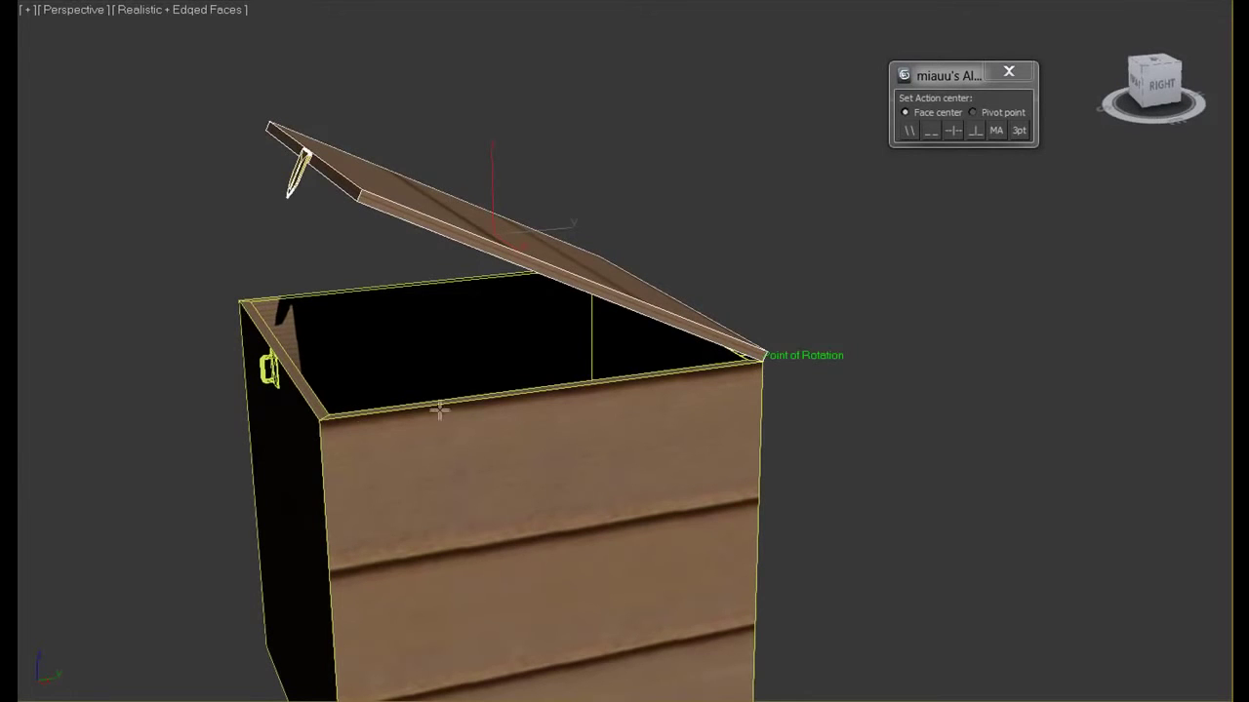
left_click(321, 421)
mouse_move(377, 423)
middle_mouse_down("alt")
mouse_move(643, 413)
mouse_move(462, 429)
middle_mouse_up("alt")
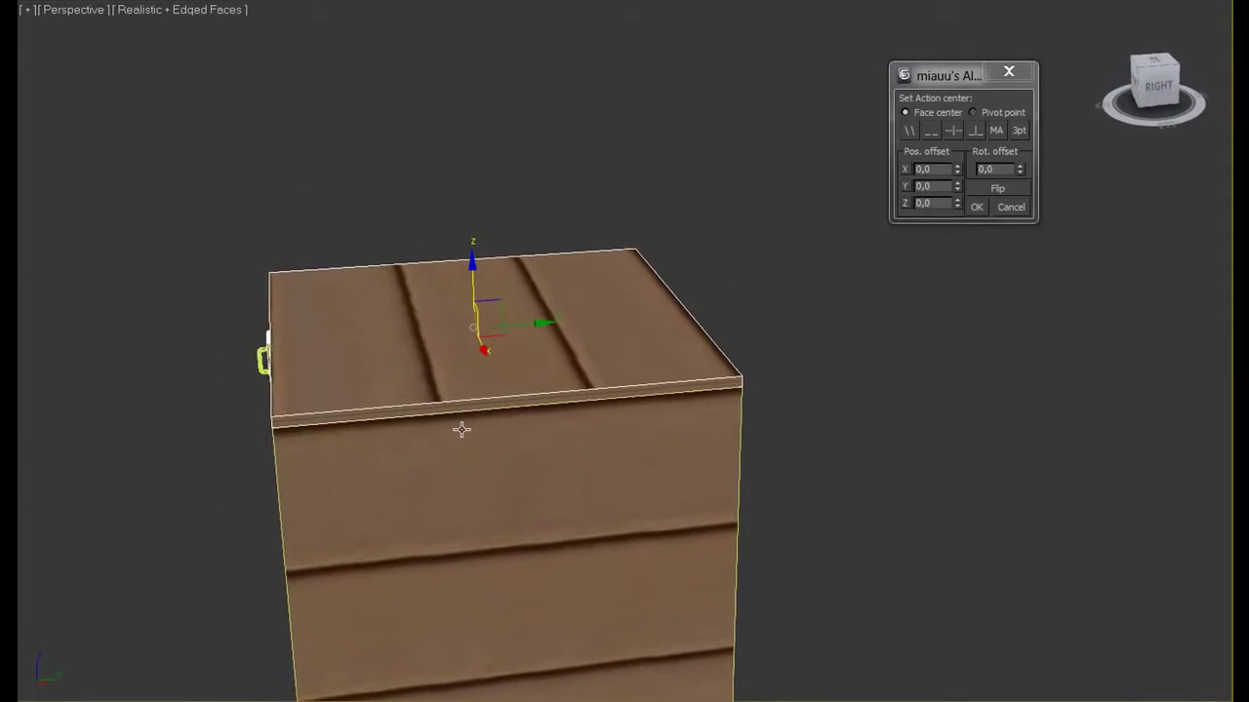
left_click(976, 208)
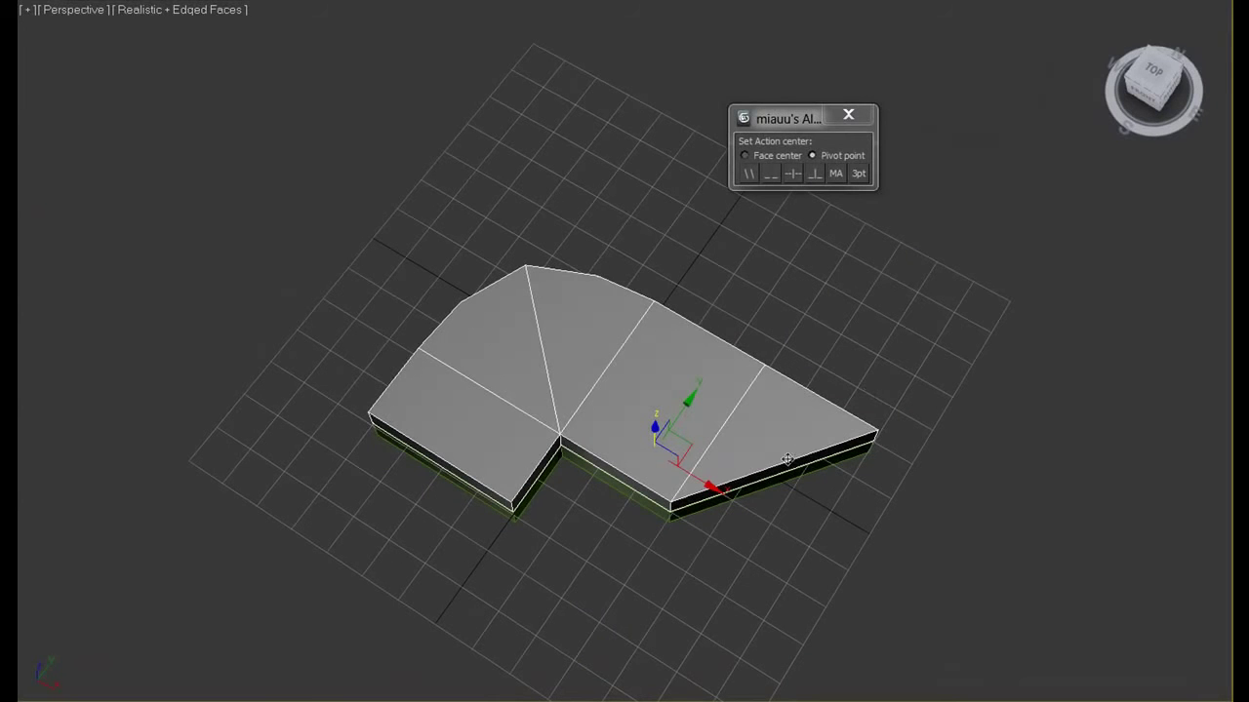
Rotate the grey shape about its right vertex toward the lower vertex, then lower it to the green level
left_click(858, 174)
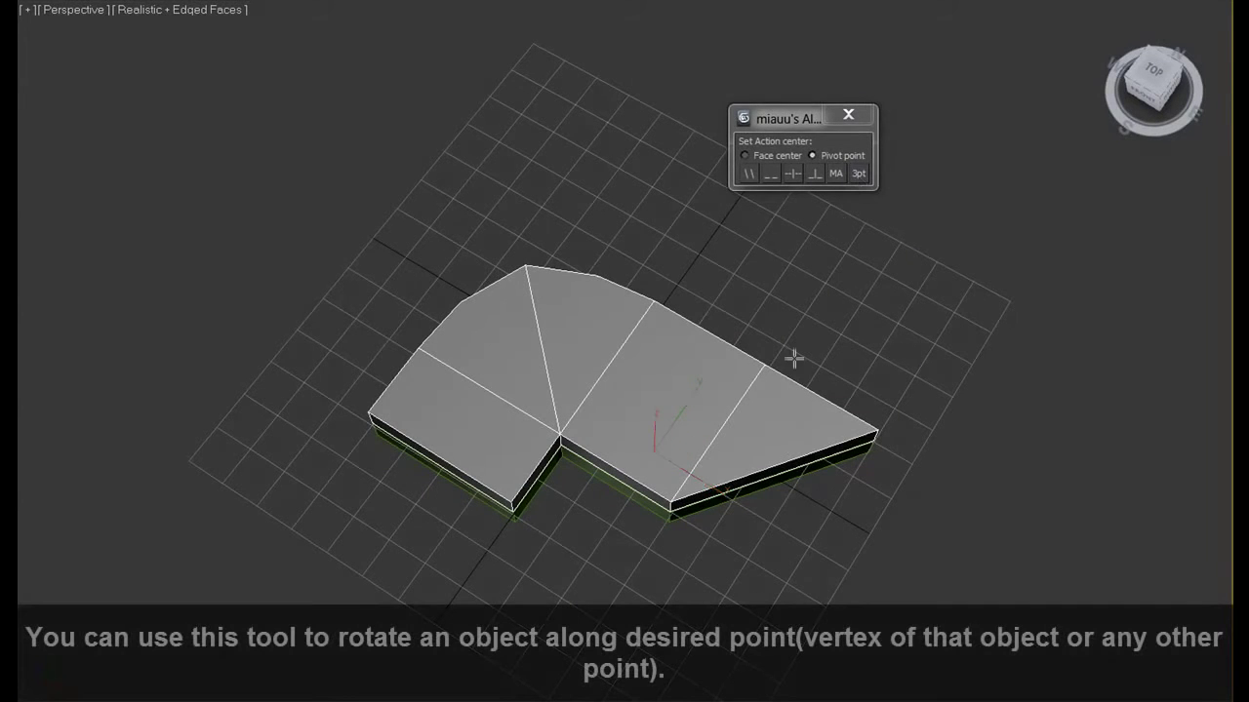
left_click(876, 430)
left_click(668, 501)
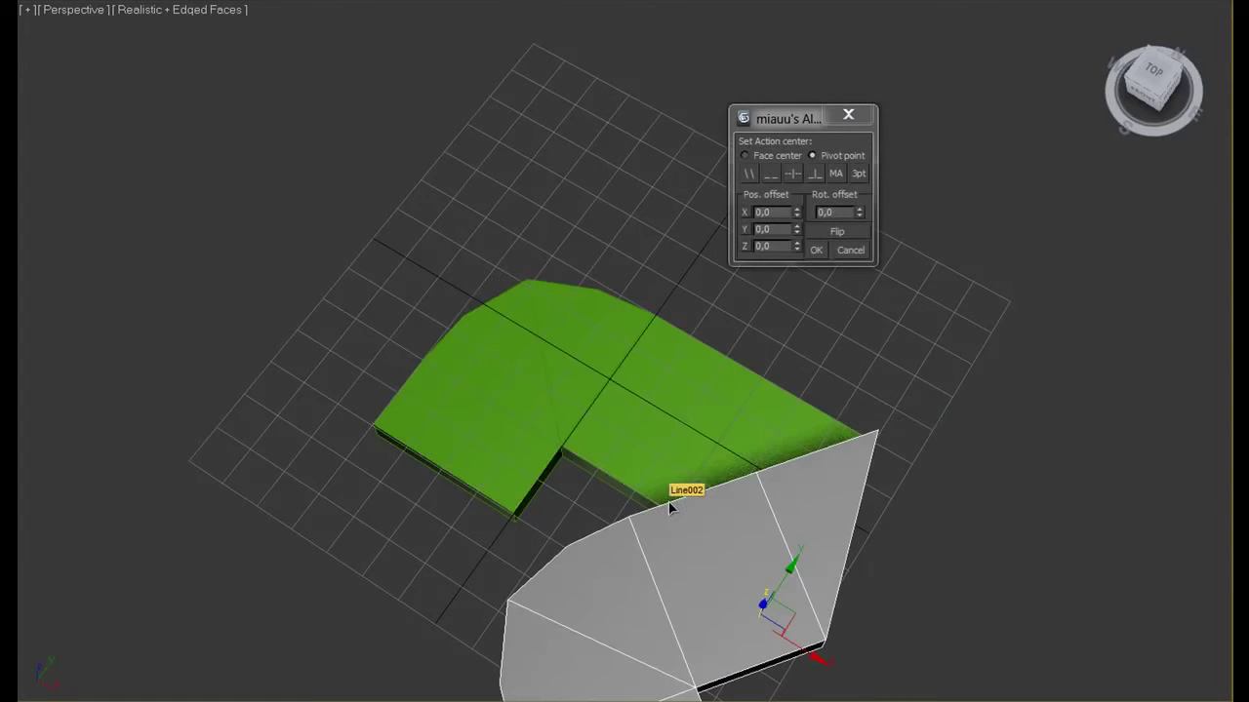
mouse_move(933, 445)
middle_mouse_down("alt")
mouse_move(716, 332)
mouse_move(725, 322)
mouse_move(897, 401)
middle_mouse_up("alt")
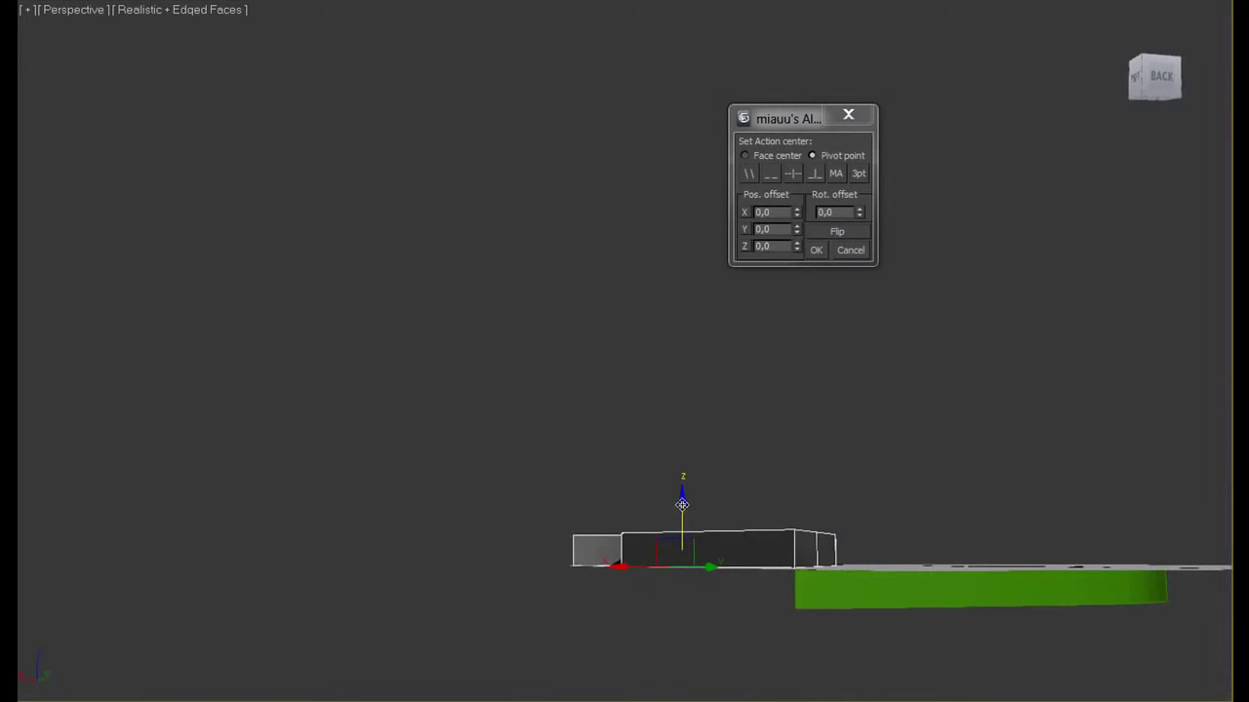
left_click_drag(681, 503, 682, 538)
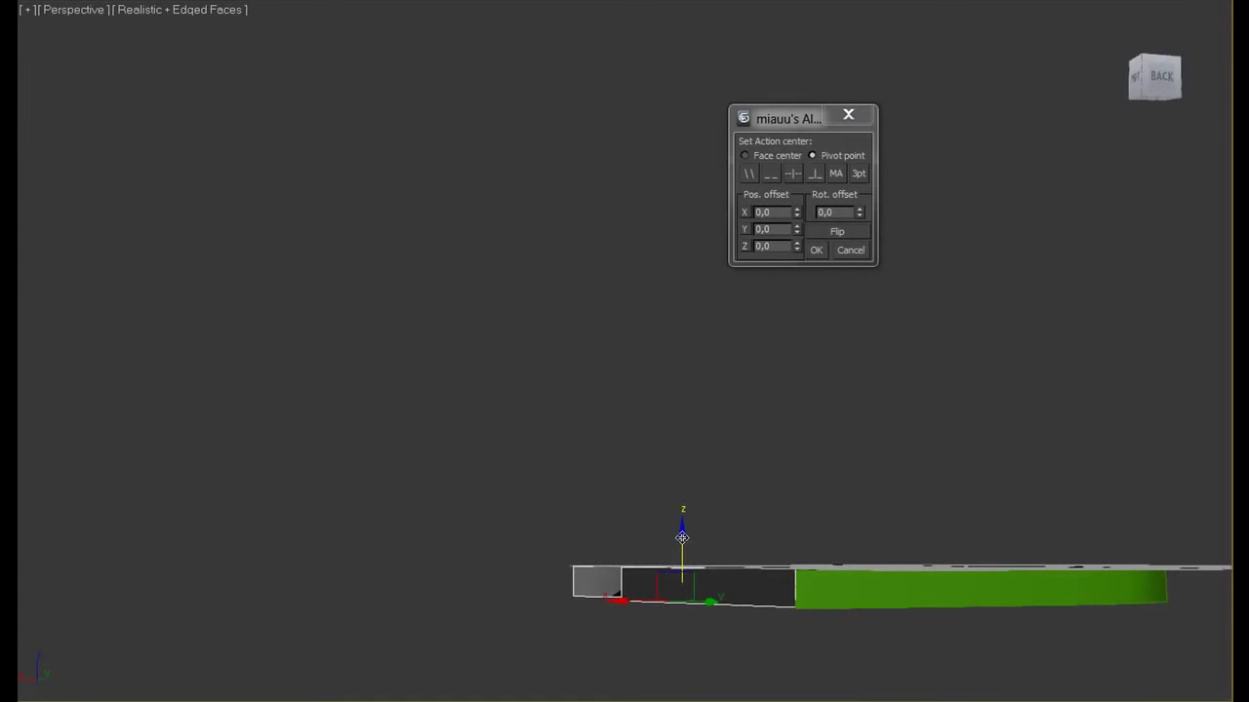
mouse_move(682, 538)
middle_mouse_down("alt")
mouse_move(816, 518)
mouse_move(868, 613)
middle_mouse_up("alt")
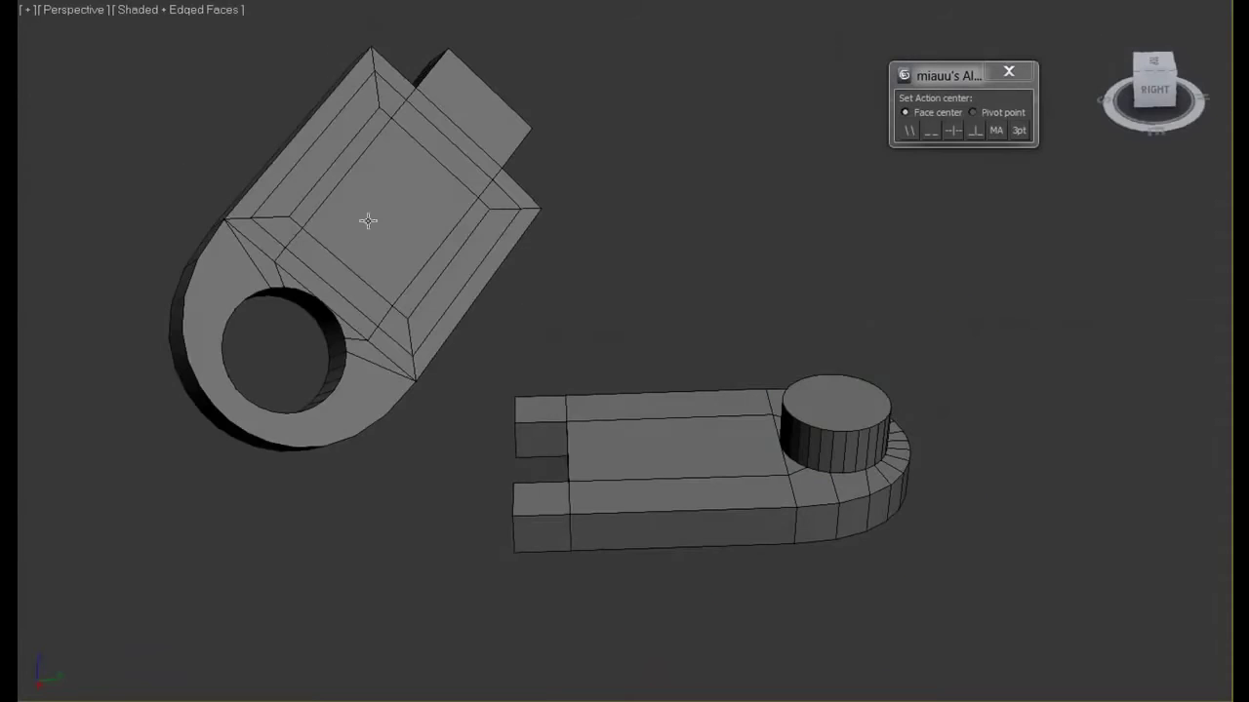
Make the upper bracket part parallel to the lower part's face, flipping its orientation twice
left_click(368, 220)
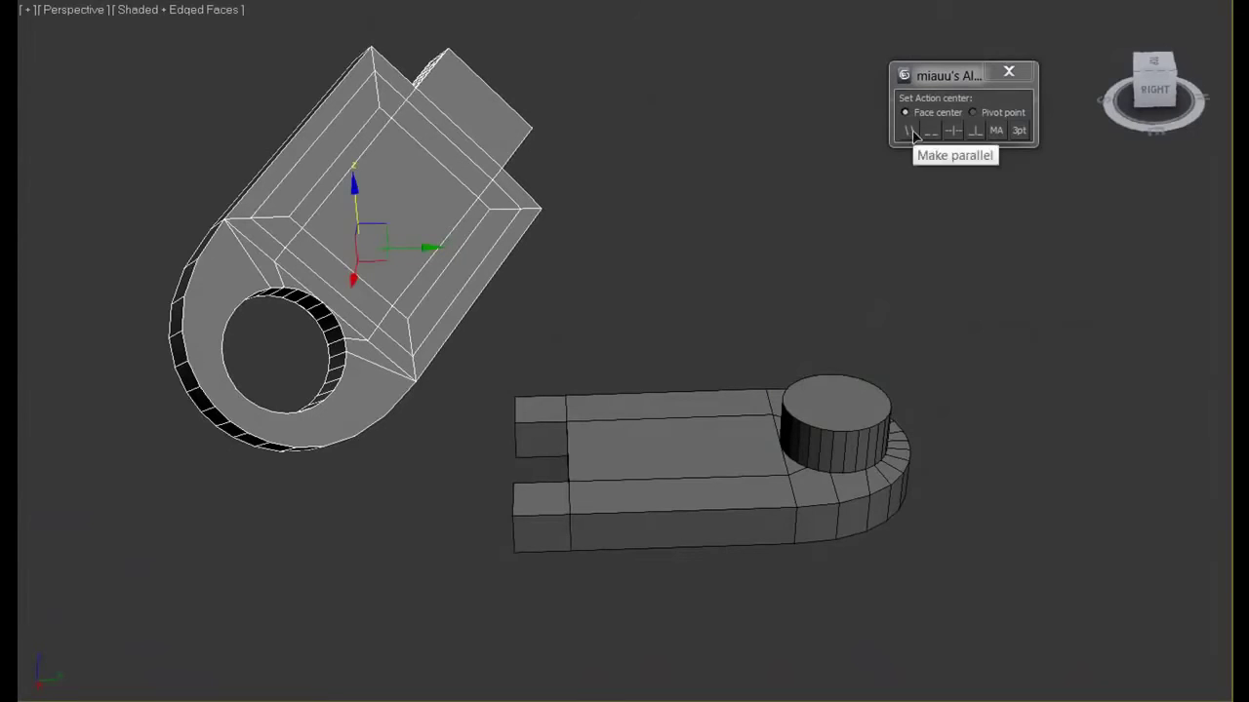
left_click(912, 132)
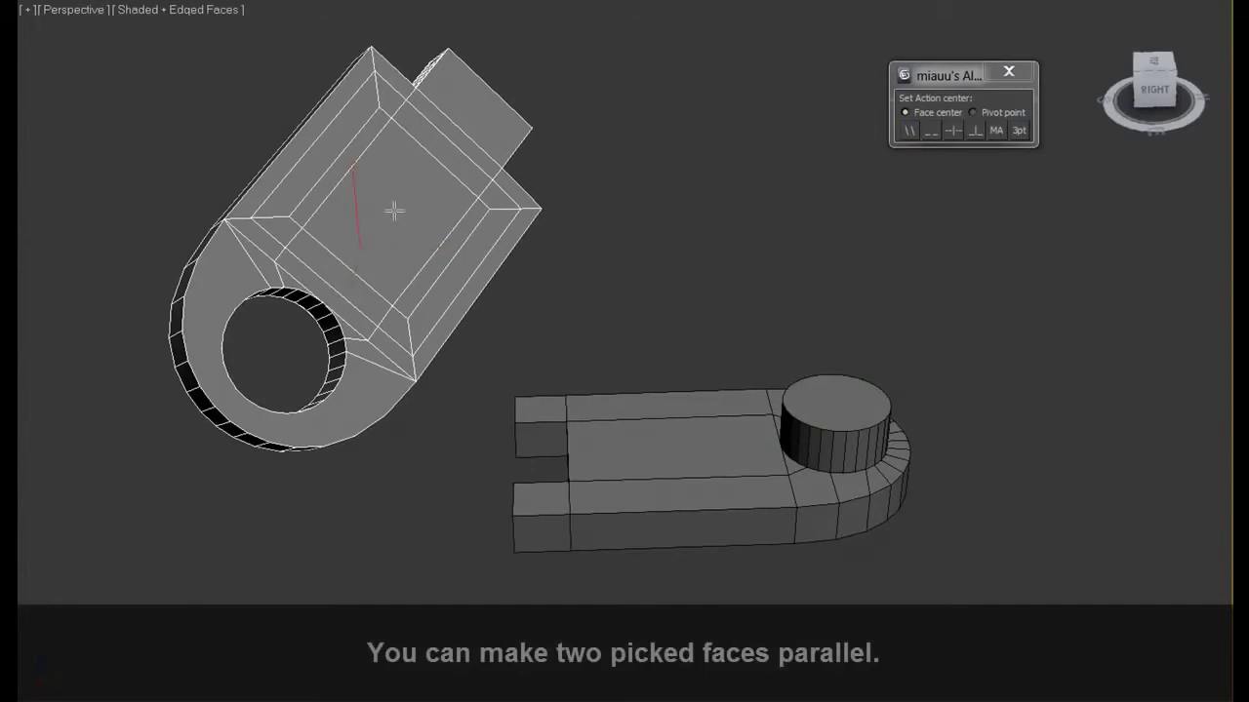
left_click(690, 443)
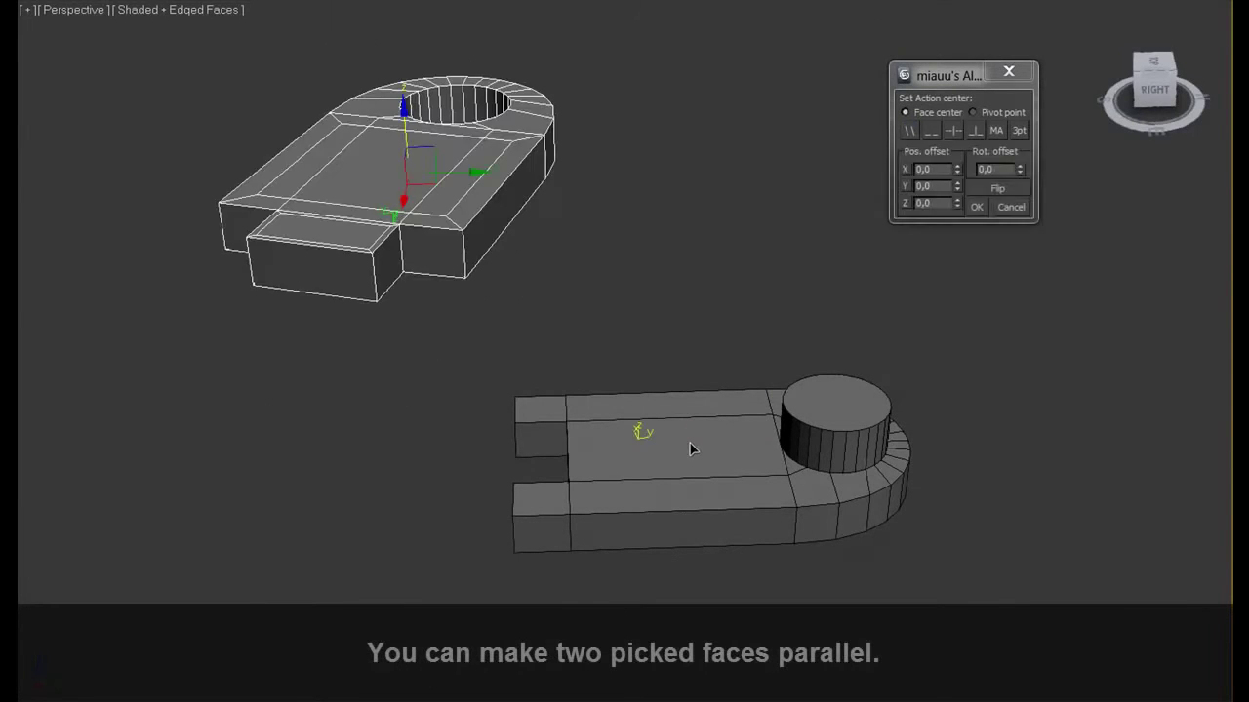
mouse_move(711, 412)
middle_mouse_down("alt")
mouse_move(719, 359)
mouse_move(736, 367)
mouse_move(636, 326)
middle_mouse_up("alt")
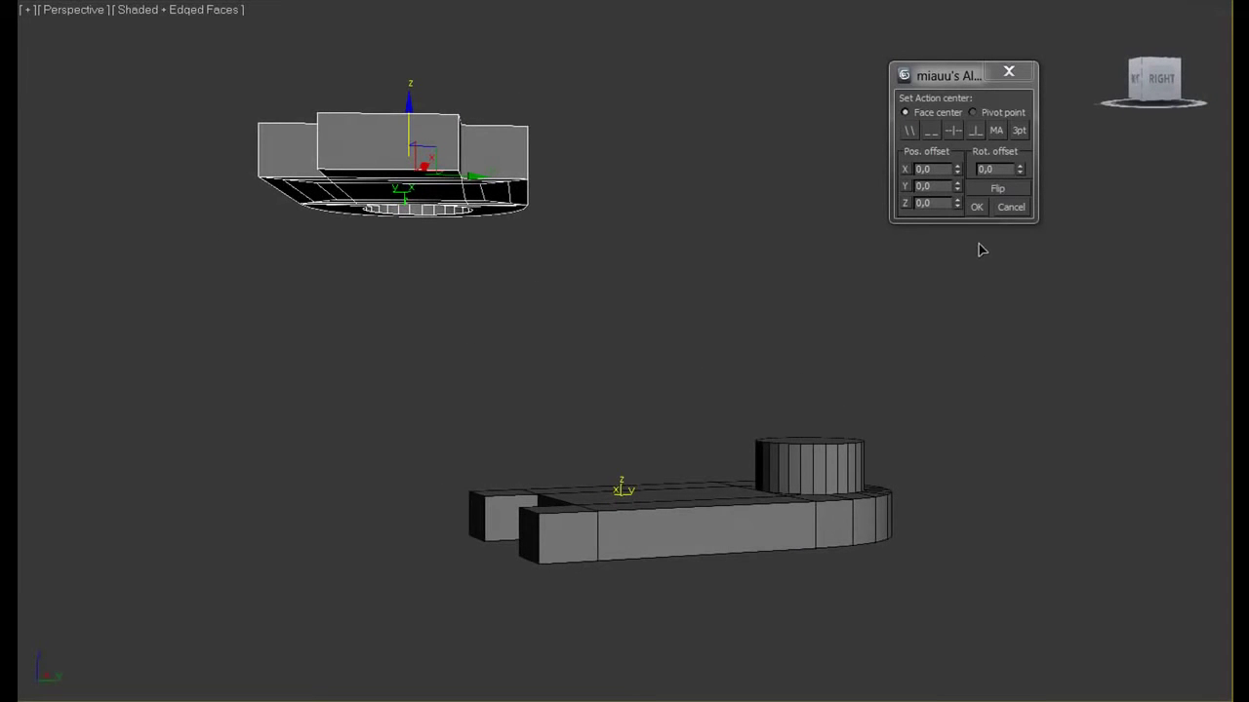
left_click(1010, 193)
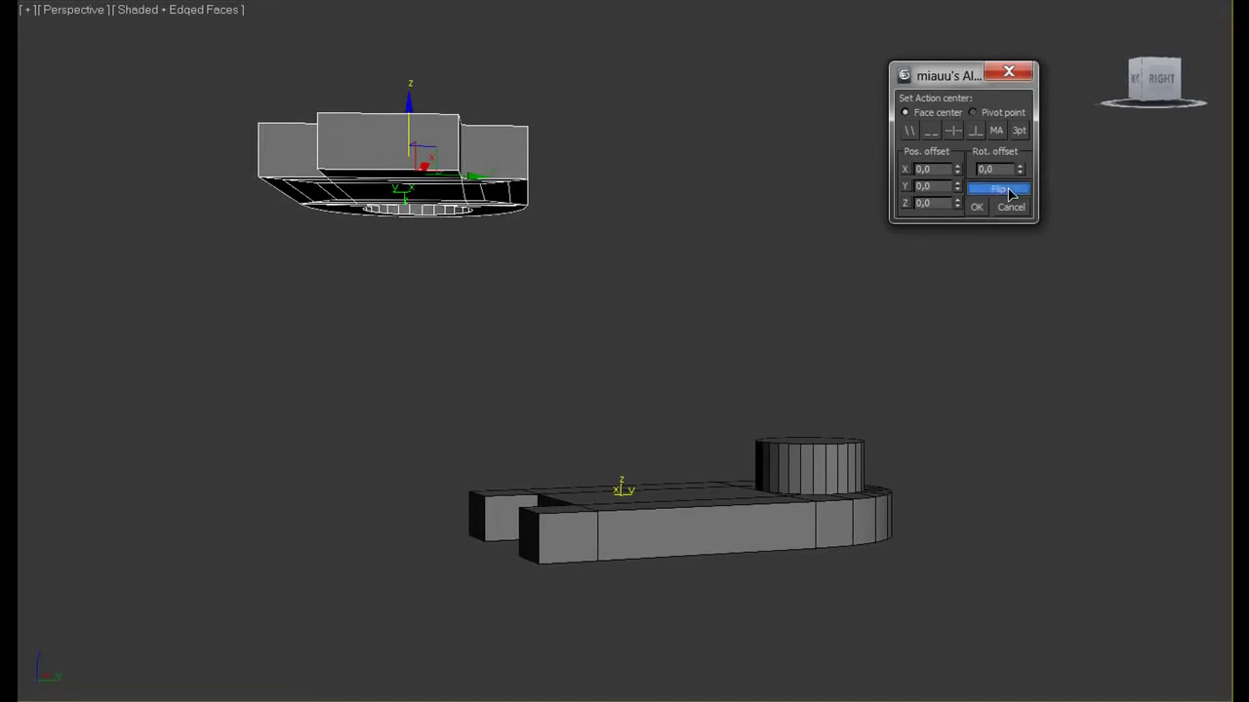
left_click(1009, 193)
mouse_move(718, 238)
middle_mouse_down("alt")
mouse_move(713, 290)
mouse_move(689, 240)
mouse_move(677, 243)
middle_mouse_up("alt")
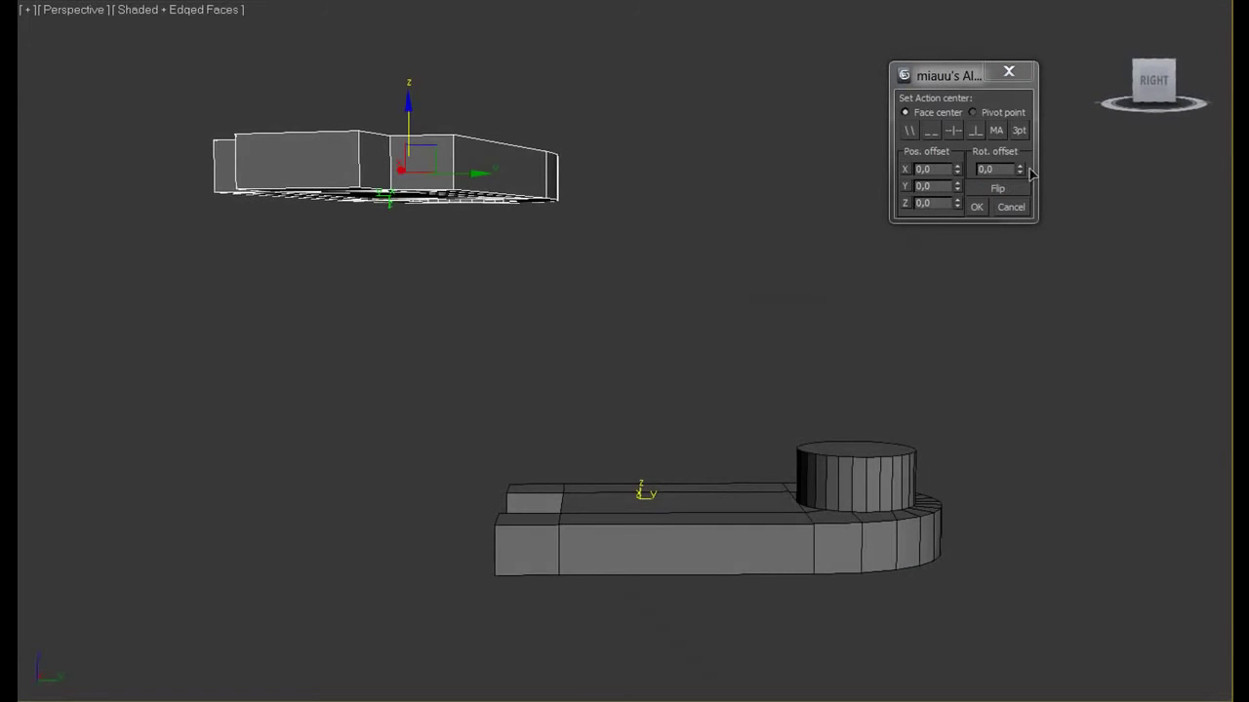
Preview rotation offsets on the upper piece, then return the offset to 0
left_click_drag(1021, 173, 1056, 204)
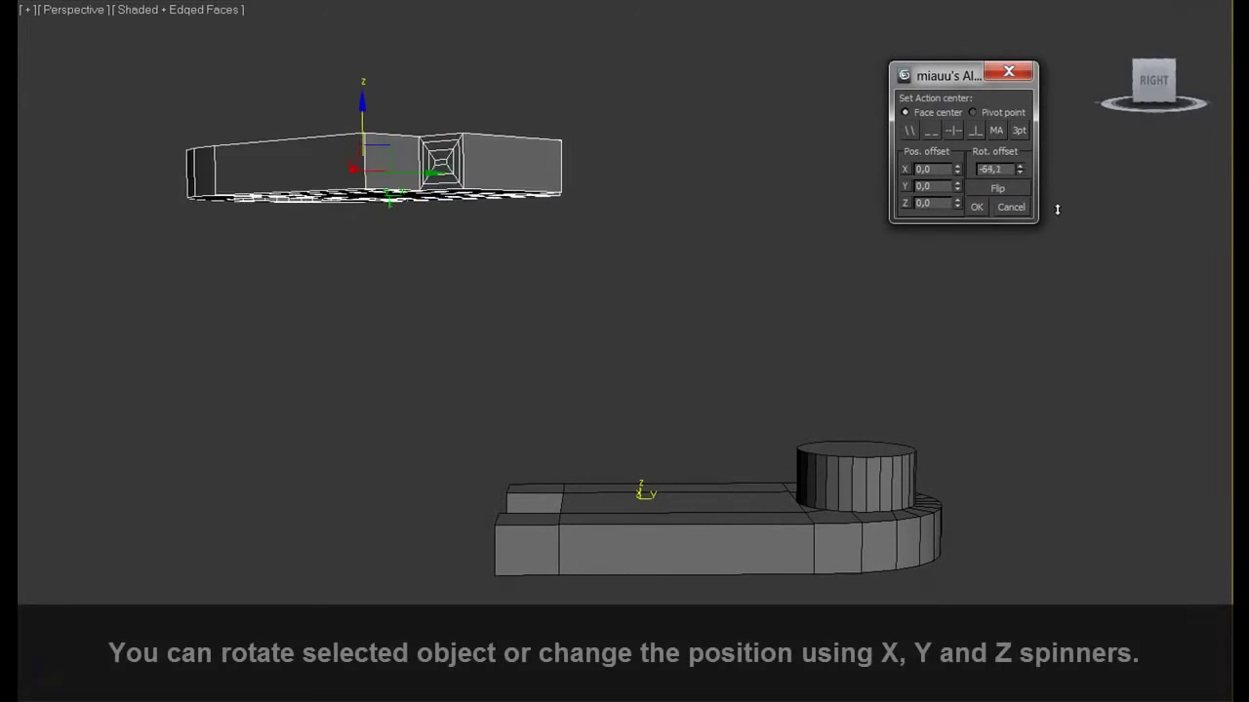
mouse_move(589, 51)
middle_mouse_down("alt")
mouse_move(619, 162)
mouse_move(619, 14)
middle_mouse_up("alt")
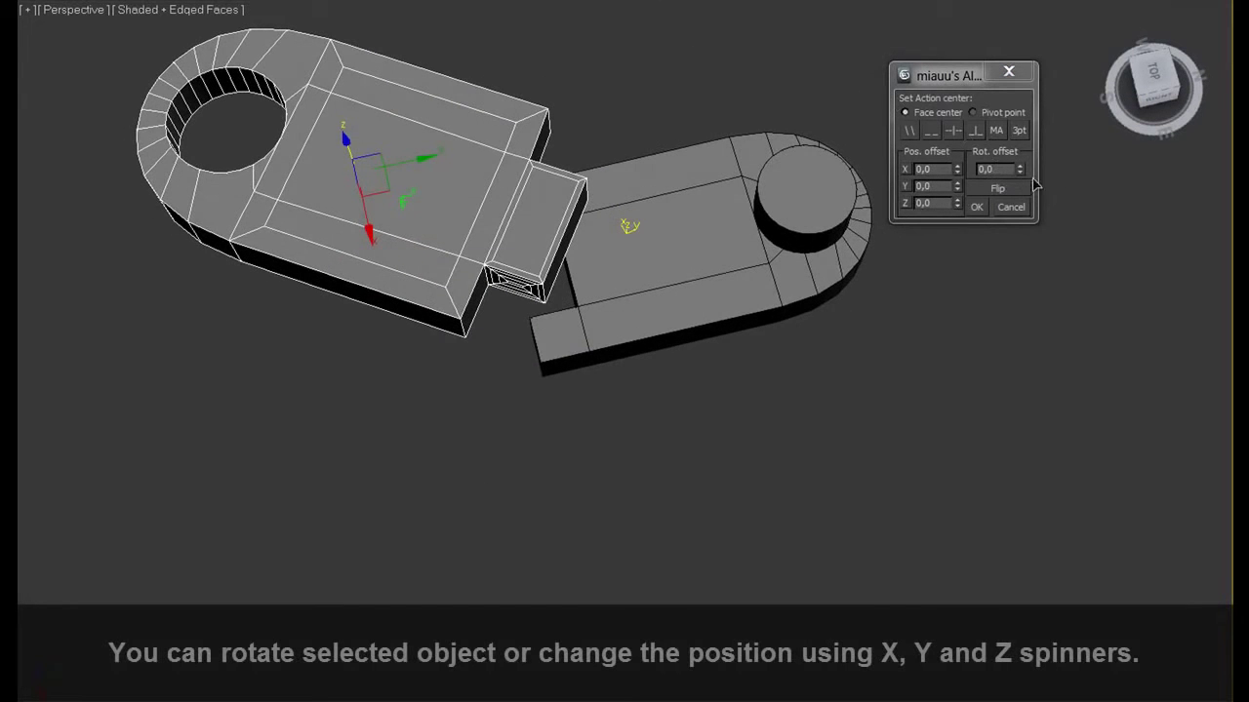
mouse_move(1021, 170)
left_mouse_down()
mouse_move(959, 164)
mouse_move(959, 246)
left_mouse_up()
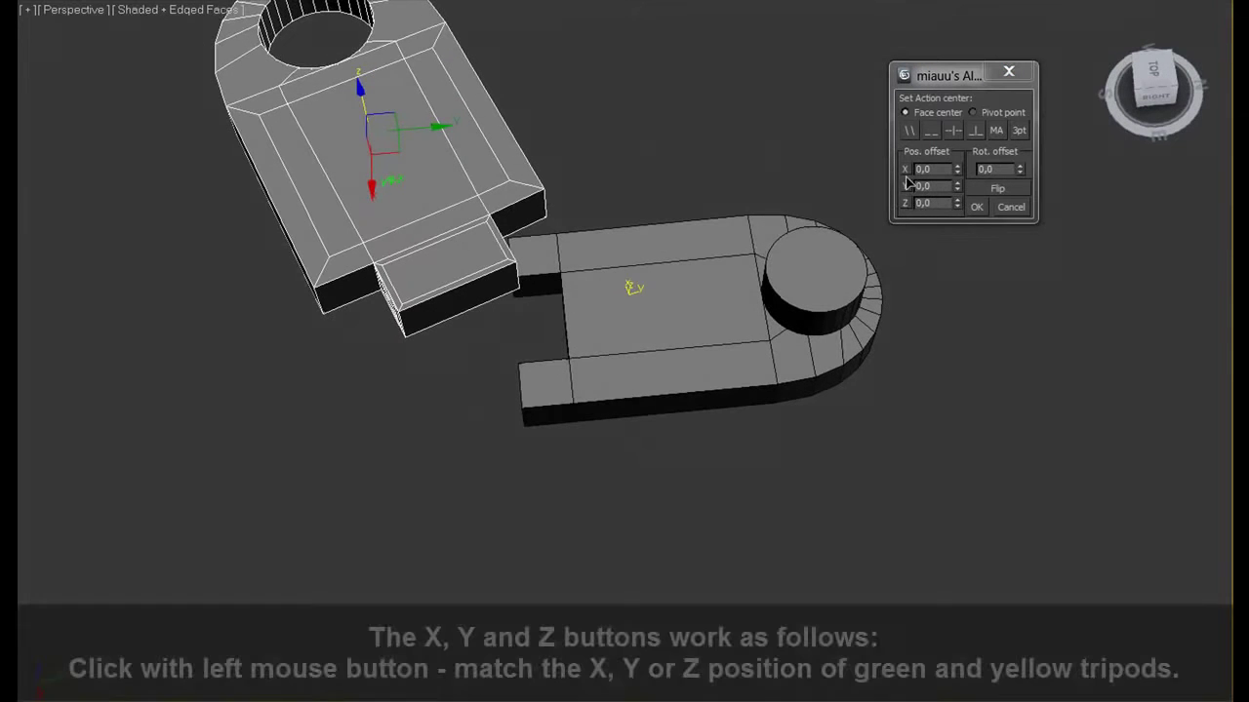
Try a -66.7 rotation offset and X, Y, Z position matches, undo them, and confirm the alignment
left_click_drag(1021, 171, 1022, 189)
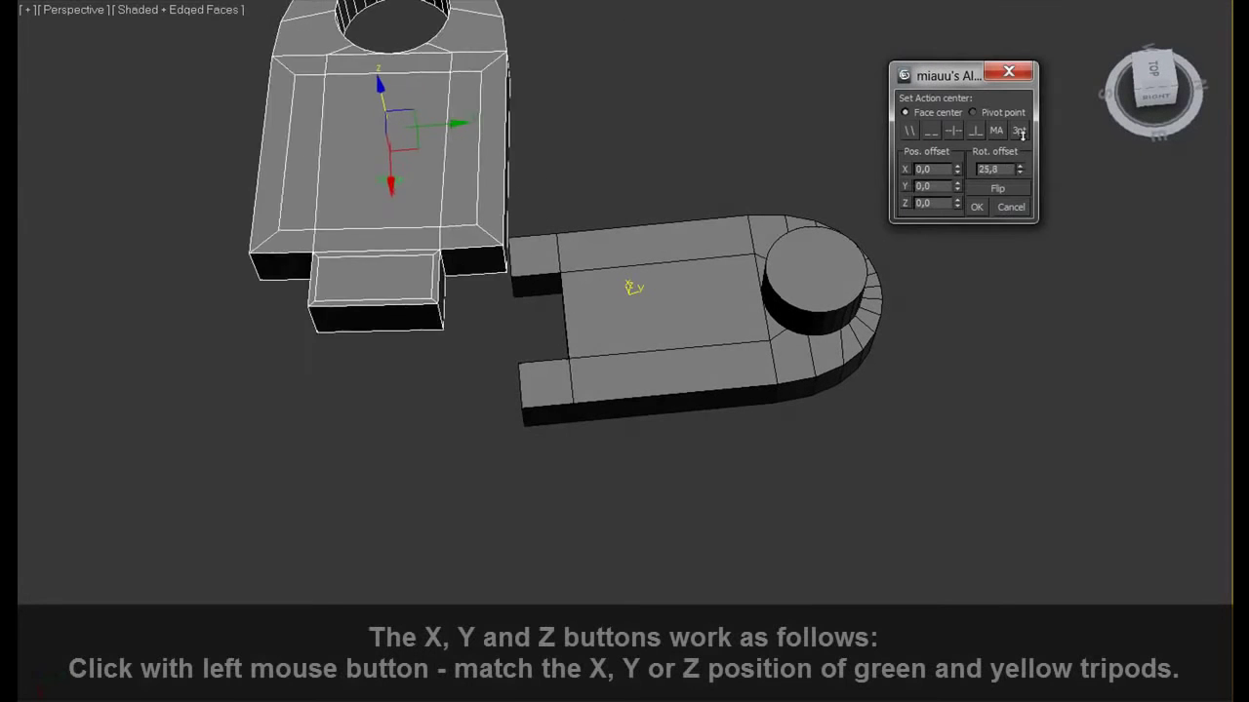
right_click(1022, 189)
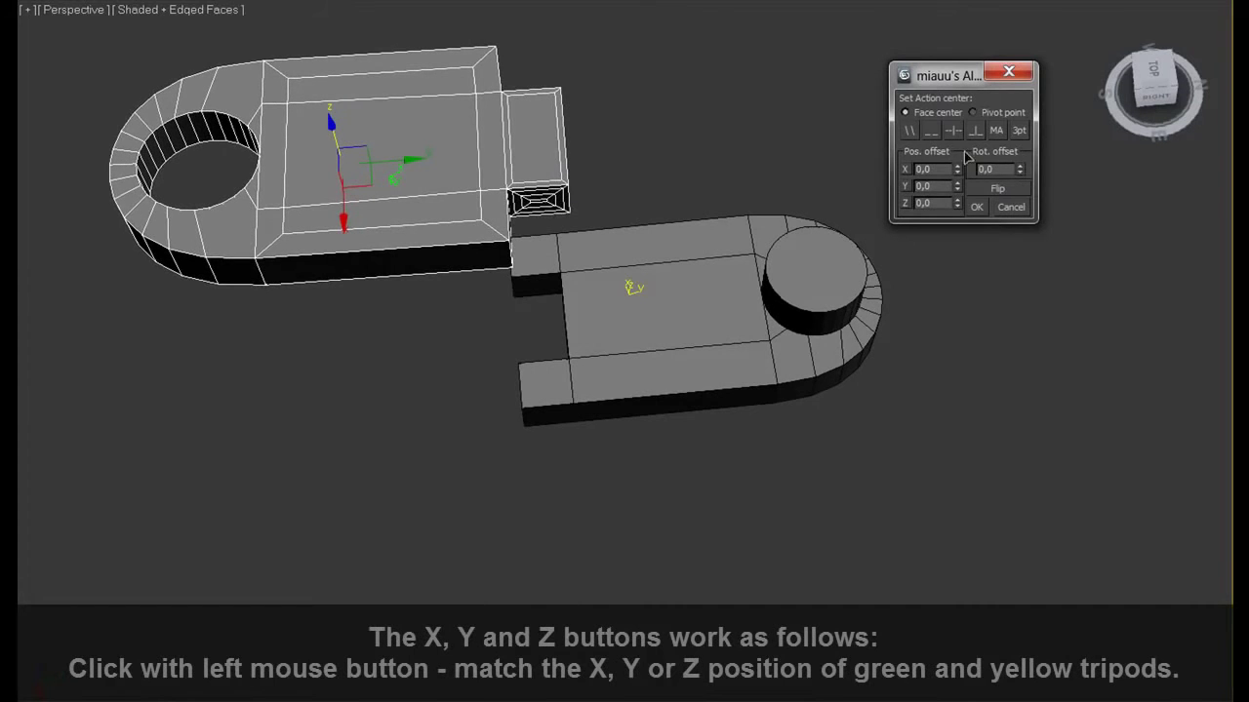
left_click(907, 172)
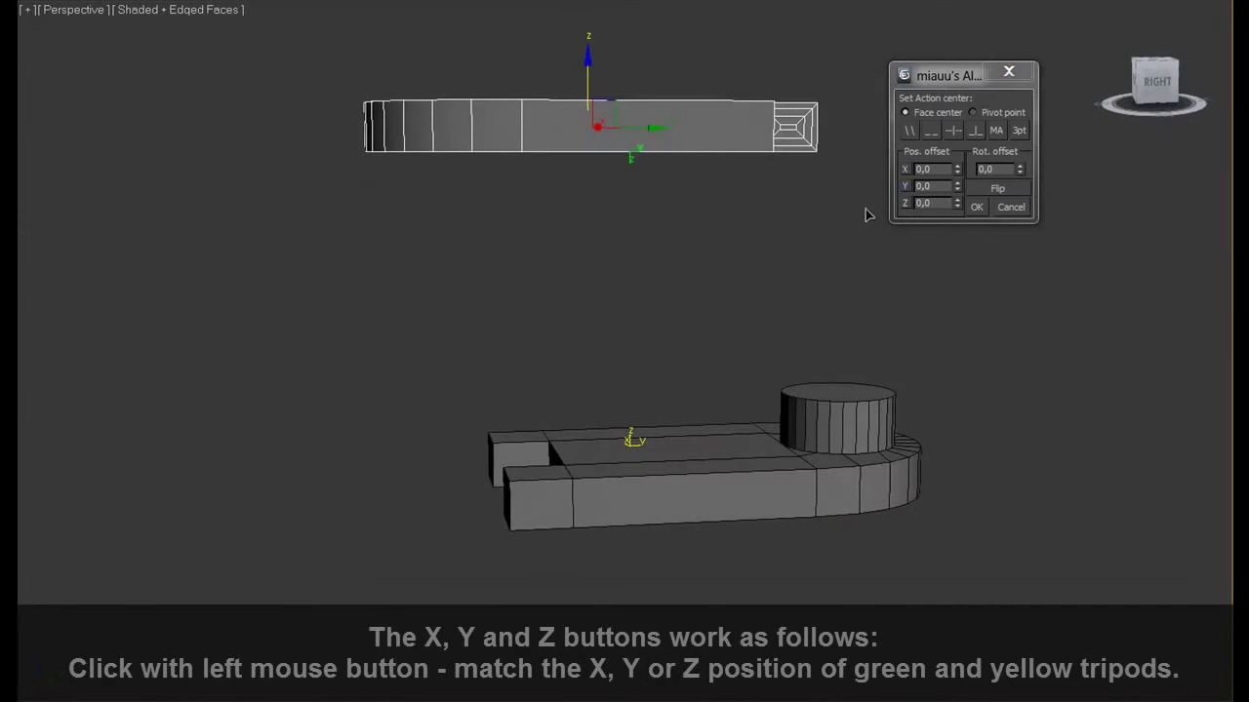
left_click(906, 204)
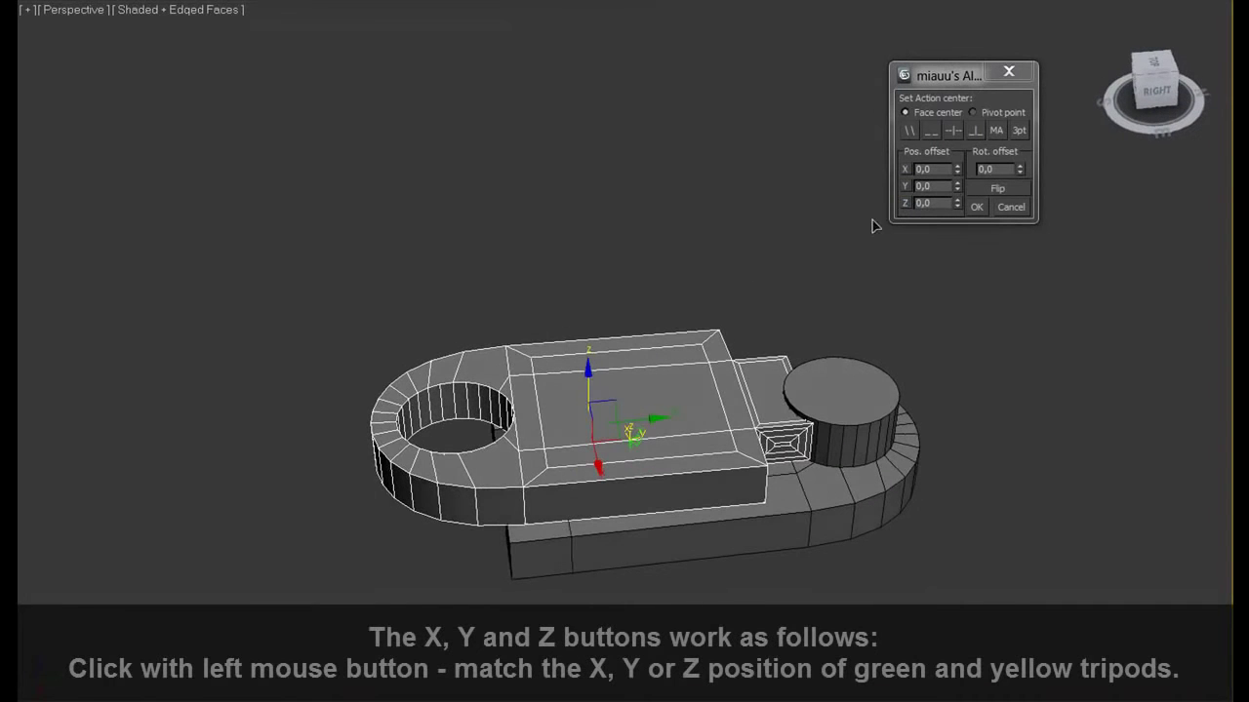
right_click(906, 205)
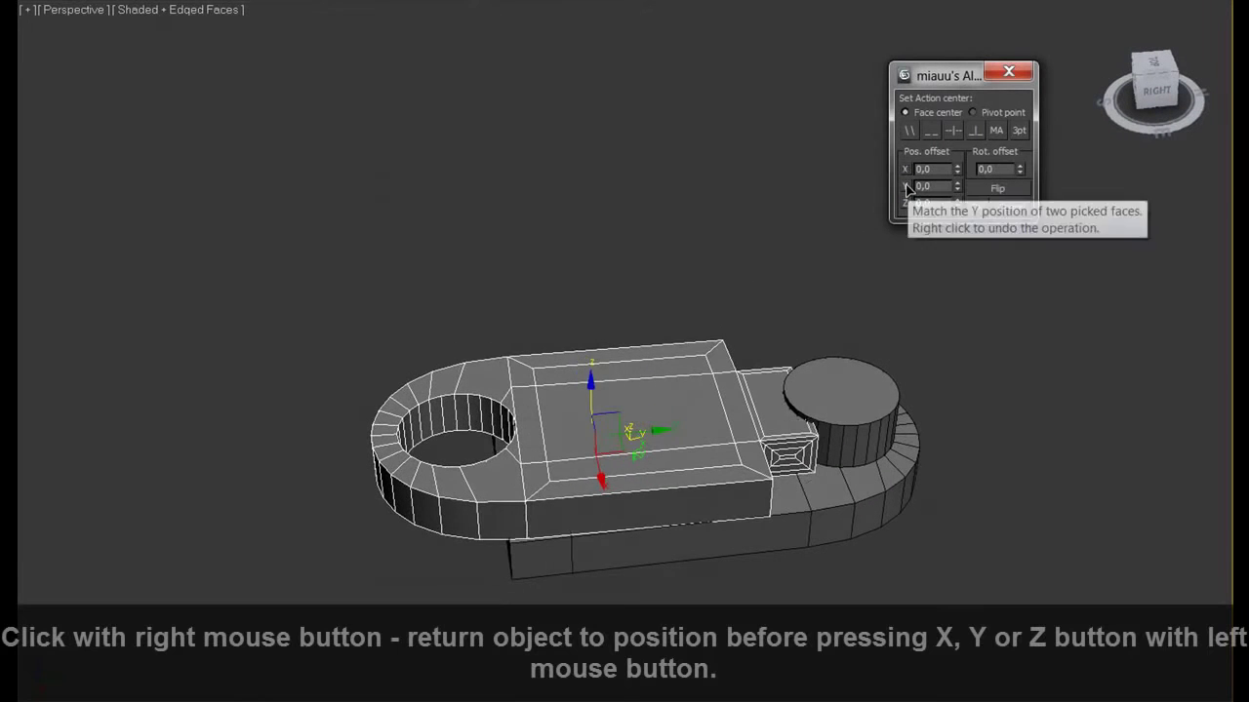
left_click(906, 186)
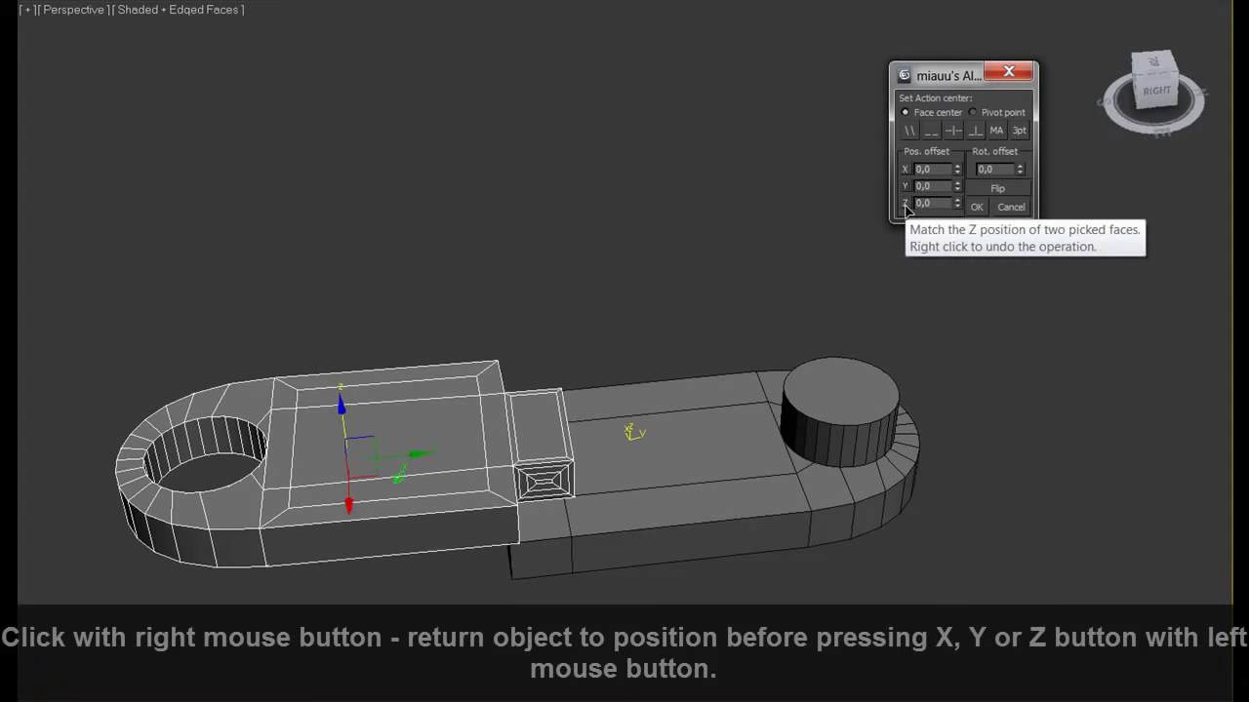
right_click(906, 205)
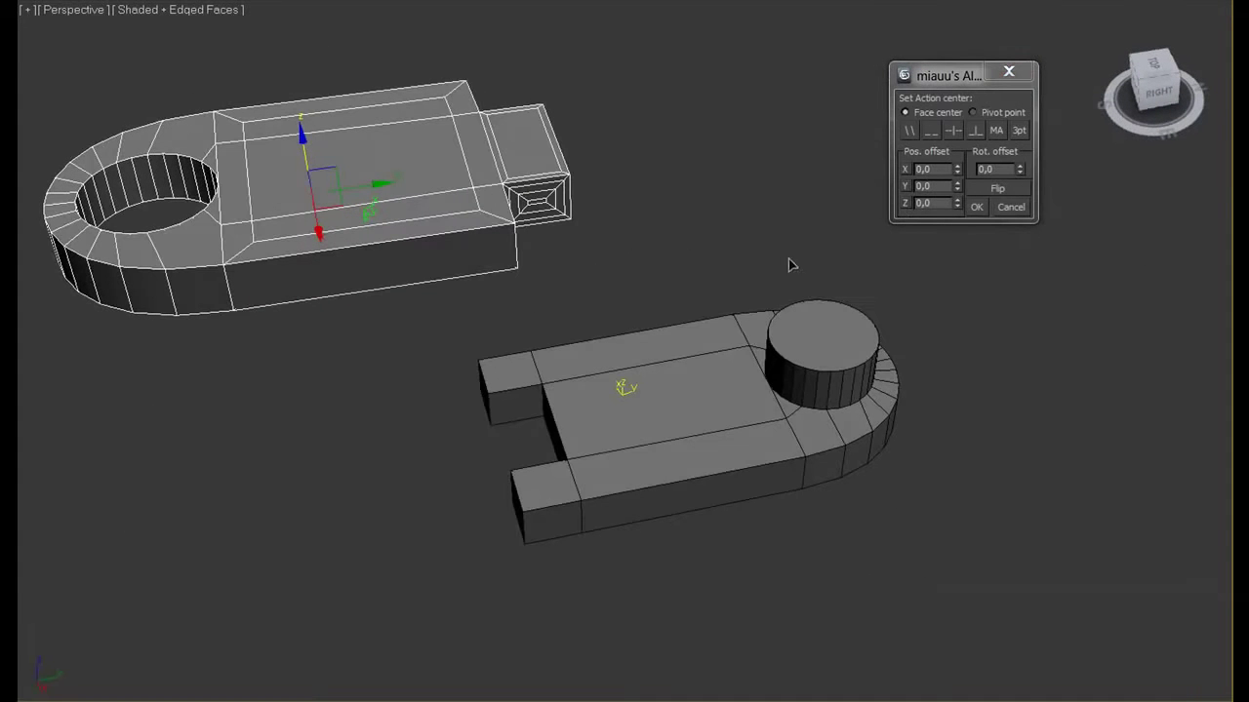
left_click(979, 208)
mouse_move(981, 209)
middle_mouse_down("alt")
mouse_move(670, 273)
mouse_move(696, 167)
mouse_move(675, 256)
middle_mouse_up("alt")
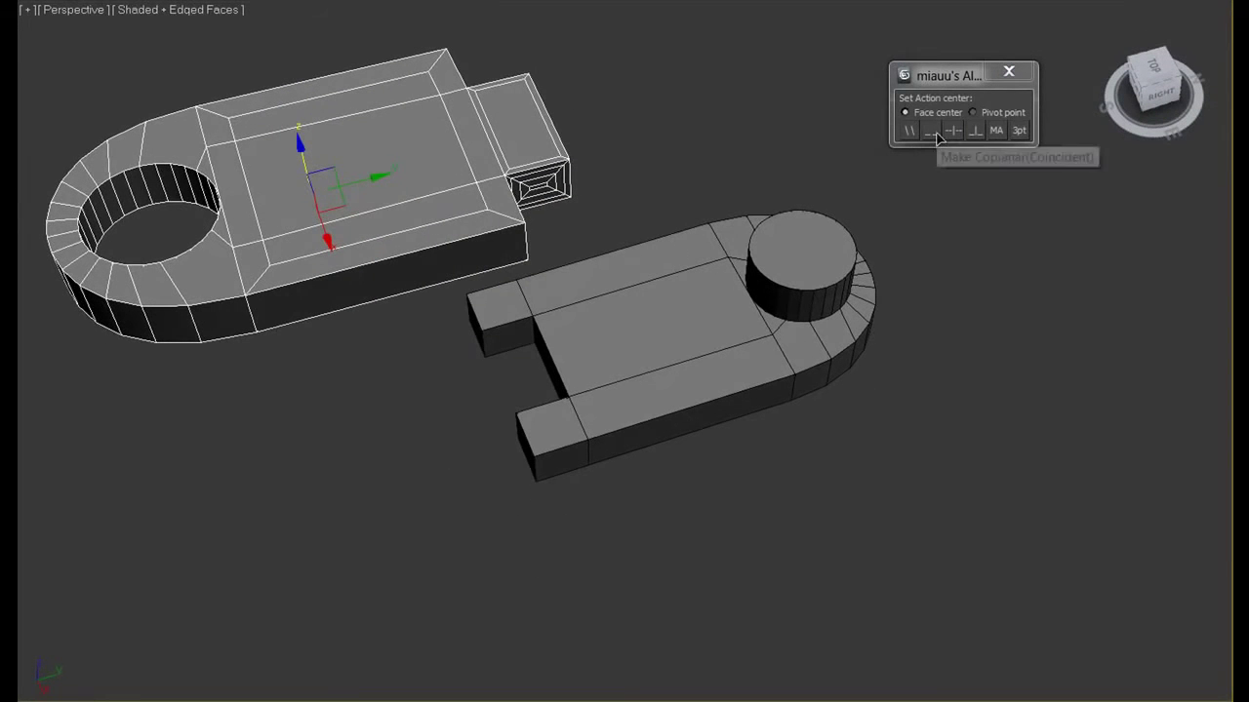
Make the upper piece's end face coplanar with the lower part's face and confirm
left_click(934, 137)
mouse_move(725, 190)
middle_mouse_down("alt")
mouse_move(601, 201)
mouse_move(609, 182)
mouse_move(502, 231)
middle_mouse_up("alt")
left_click(535, 250)
mouse_move(591, 276)
middle_mouse_down("alt")
mouse_move(719, 259)
mouse_move(648, 264)
mouse_move(707, 256)
middle_mouse_up("alt")
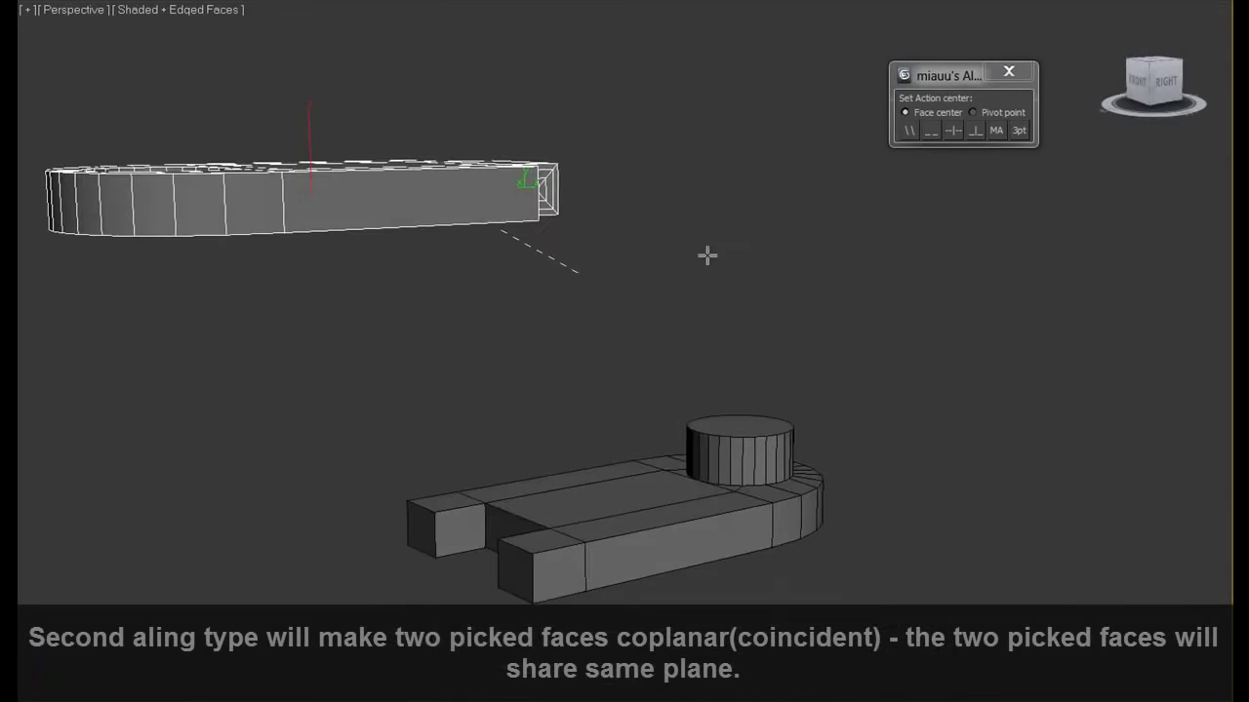
left_click(504, 523)
mouse_move(771, 342)
middle_mouse_down("alt")
mouse_move(696, 349)
mouse_move(699, 399)
mouse_move(704, 357)
middle_mouse_up("alt")
left_click(687, 361)
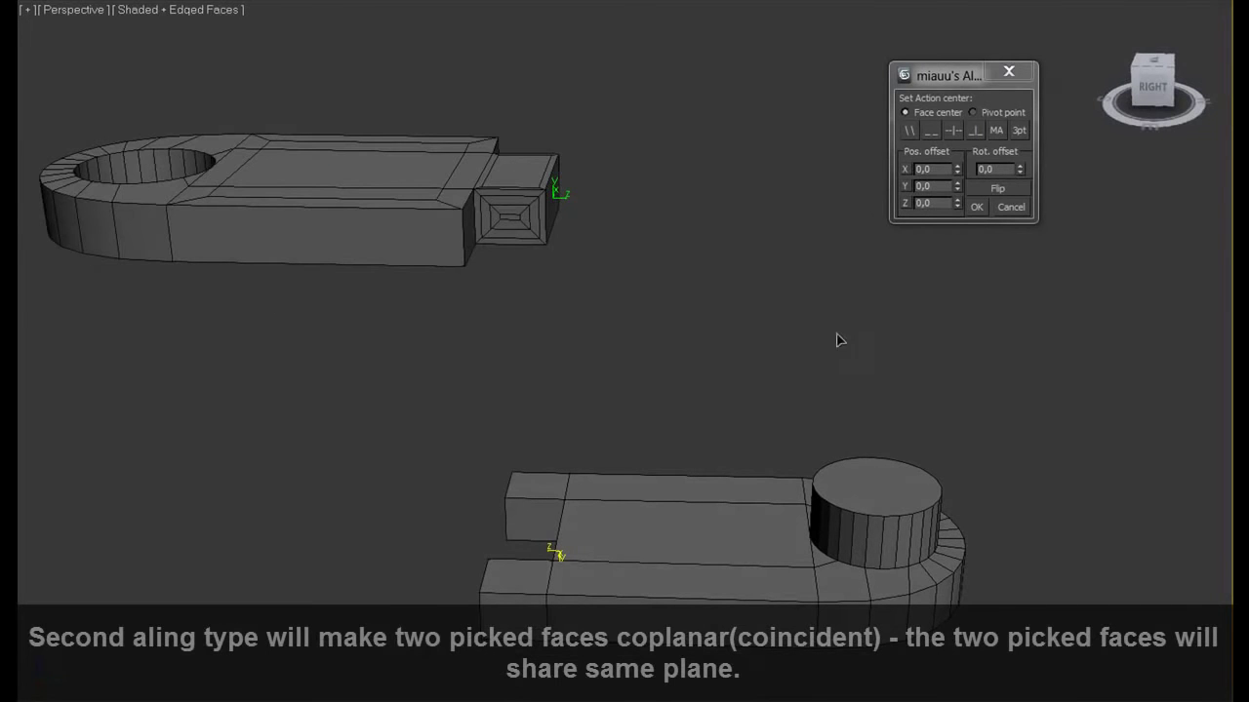
left_click(972, 211)
Preview the plane of the box's end face, then reselect the upper bracket piece
middle_click_drag(933, 220, 757, 274, "alt")
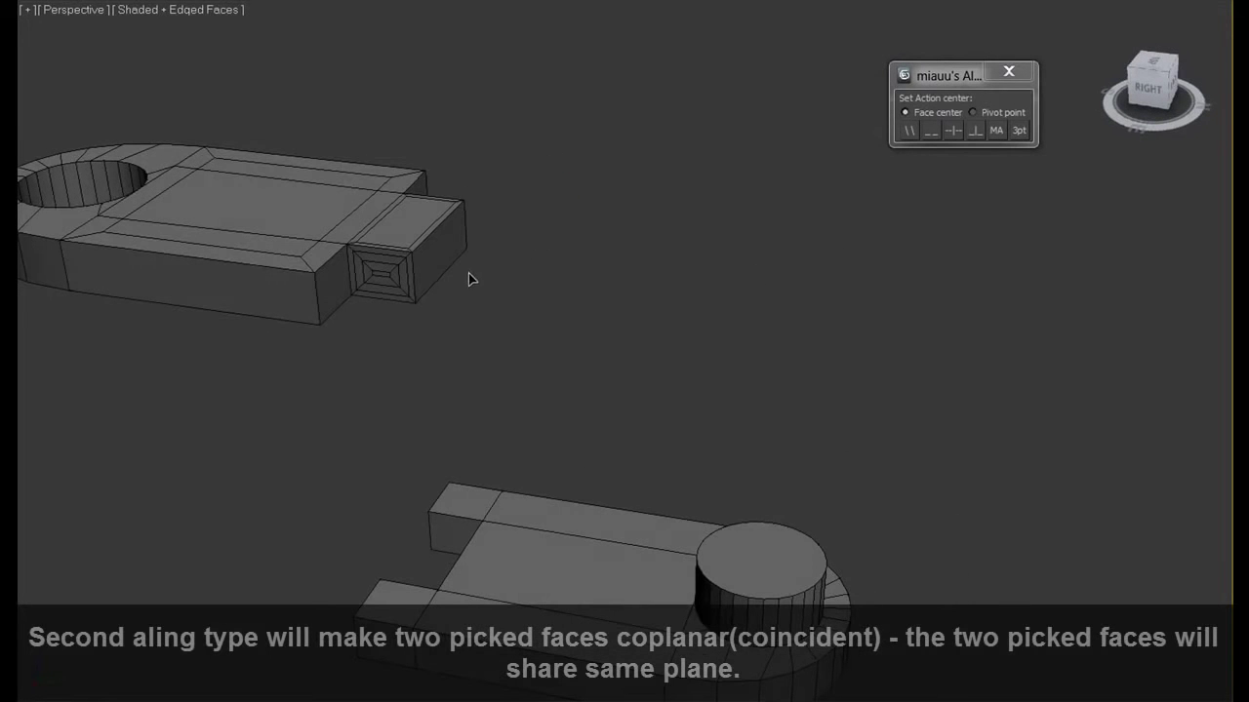
left_click(442, 261)
mouse_move(488, 305)
middle_mouse_down("alt")
mouse_move(598, 279)
mouse_move(490, 284)
middle_mouse_up("alt")
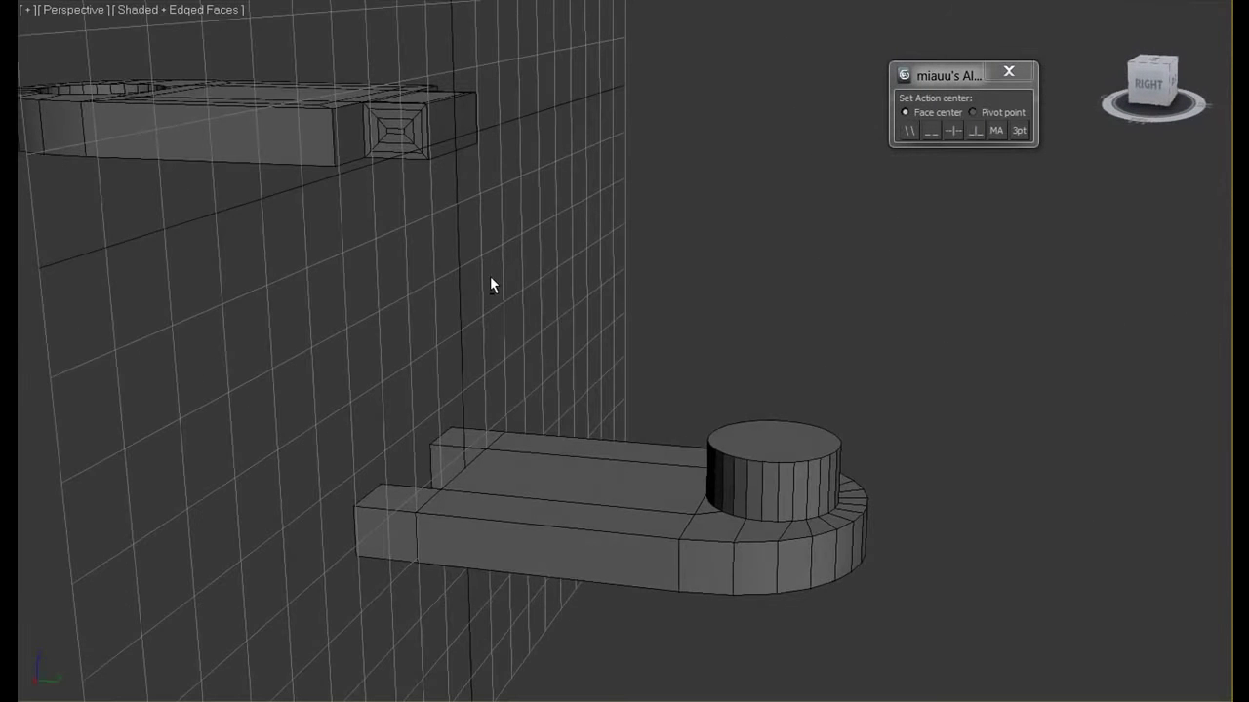
mouse_move(495, 226)
middle_mouse_down("alt")
mouse_move(521, 251)
mouse_move(522, 304)
middle_mouse_up("alt")
left_click(535, 332)
mouse_move(761, 375)
middle_mouse_down("alt")
mouse_move(771, 438)
mouse_move(797, 353)
mouse_move(777, 325)
mouse_move(755, 377)
mouse_move(728, 354)
middle_mouse_up("alt")
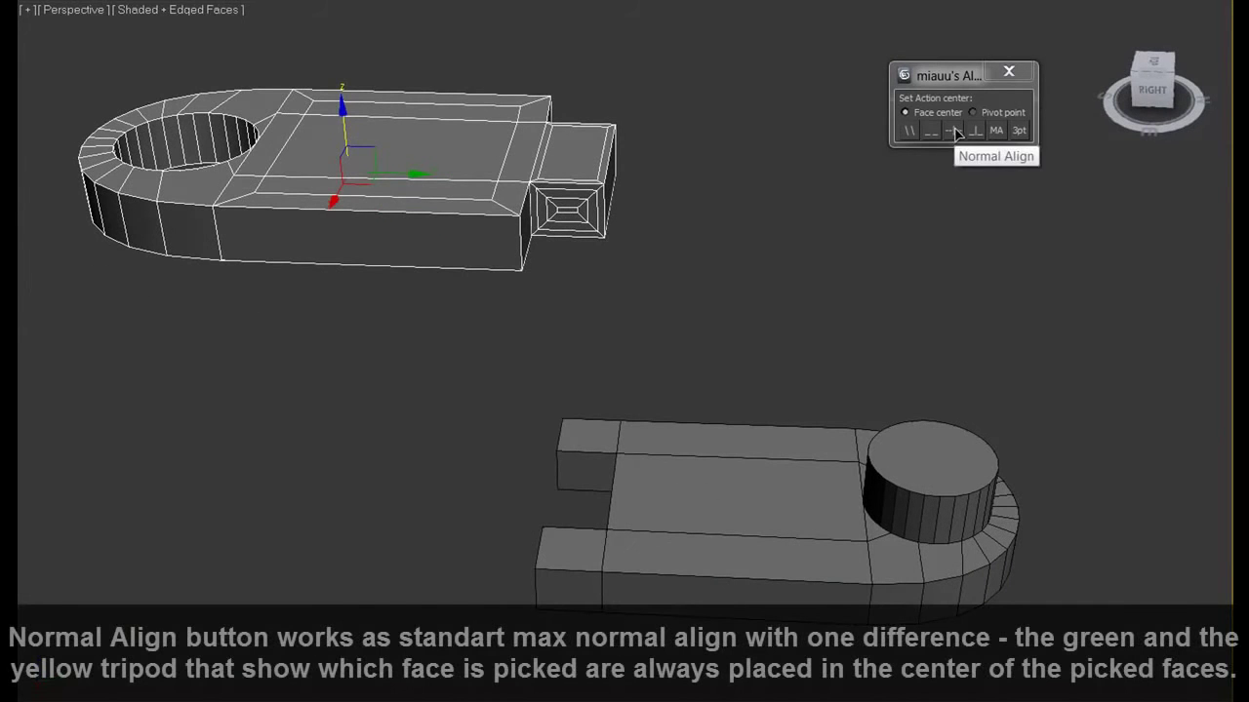
Normal-align the upper piece's tab face against the lower part's end face and confirm
left_click(956, 132)
middle_click_drag(569, 244, 506, 228, "alt")
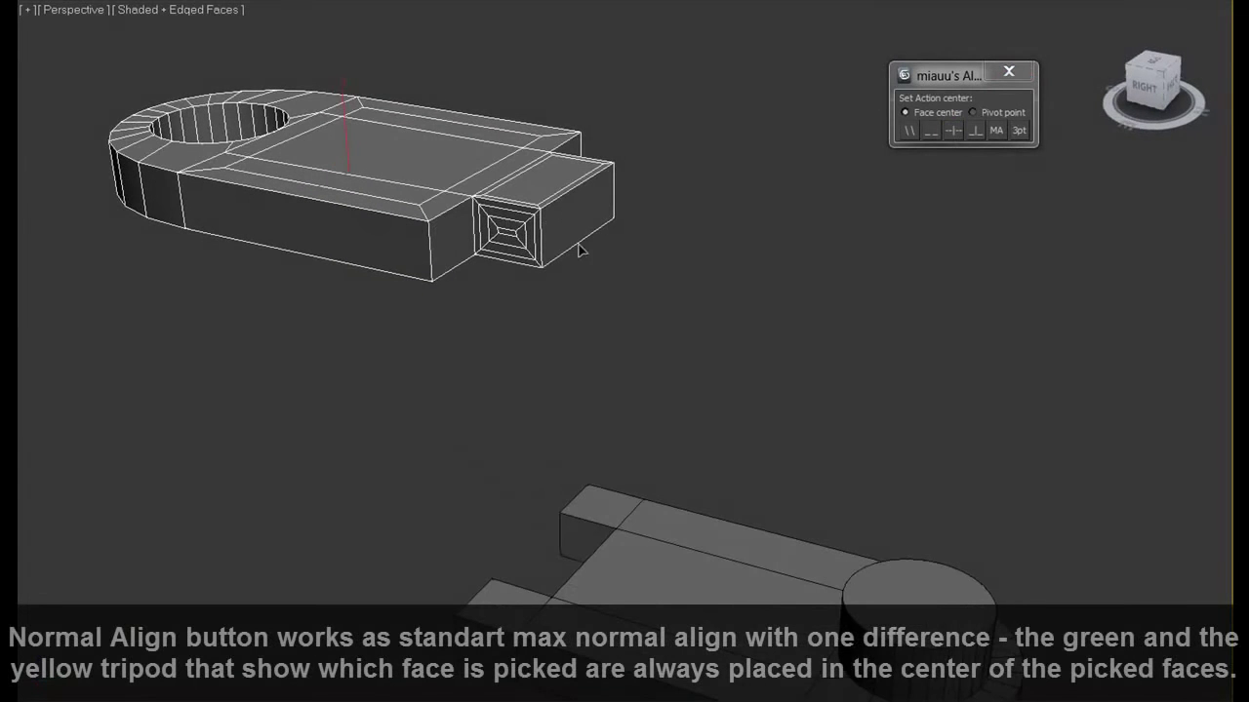
mouse_move(518, 329)
middle_mouse_down("alt")
mouse_move(657, 284)
mouse_move(501, 485)
middle_mouse_up("alt")
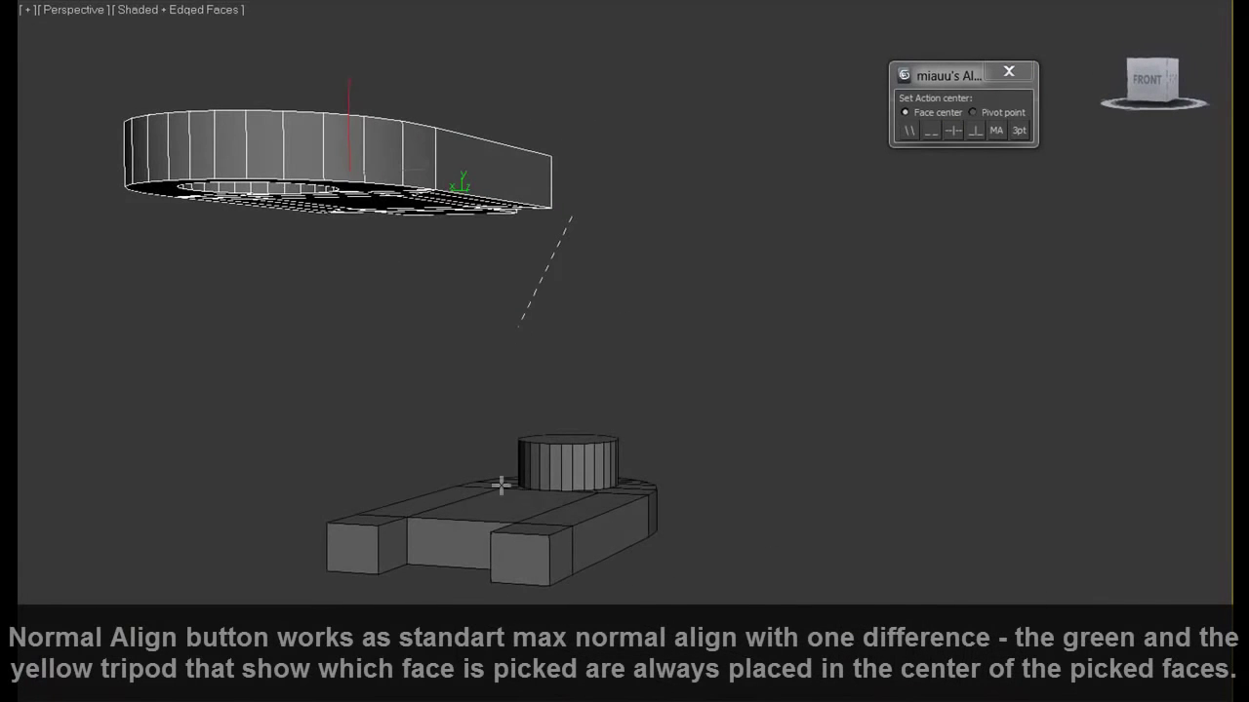
left_click(456, 552)
mouse_move(456, 553)
middle_mouse_down("alt")
mouse_move(780, 486)
mouse_move(761, 566)
mouse_move(665, 452)
mouse_move(670, 462)
mouse_move(713, 365)
mouse_move(645, 346)
mouse_move(736, 351)
mouse_move(744, 373)
middle_mouse_up("alt")
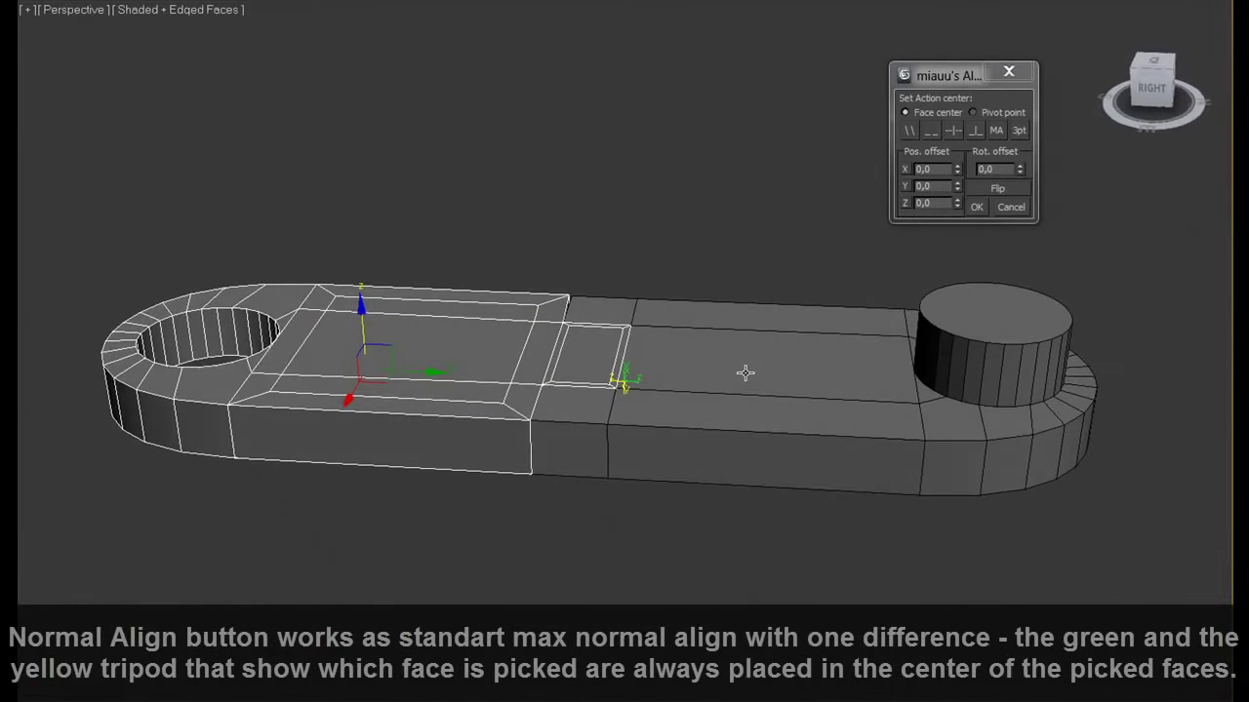
left_click(977, 206)
middle_click_drag(682, 270, 976, 134, "alt")
left_click(975, 134)
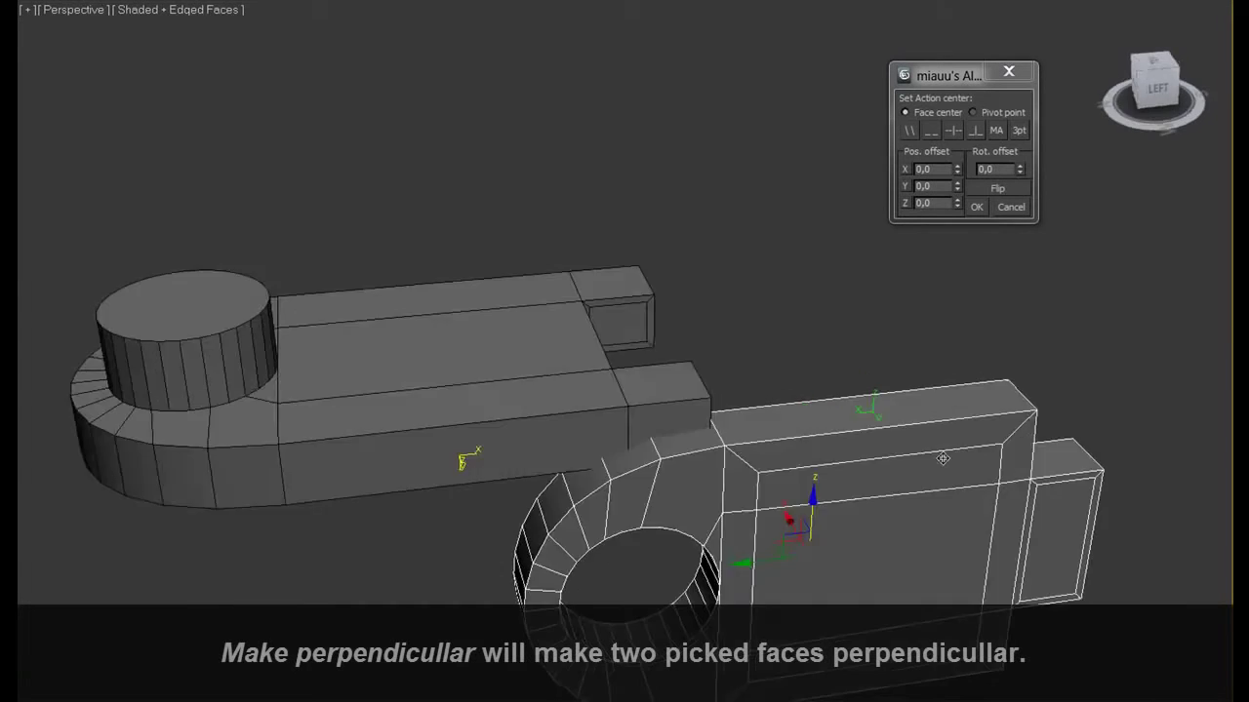
Check the perpendicular ring piece from side and front views, then confirm the alignment
middle_click_drag(943, 458, 859, 403, "alt")
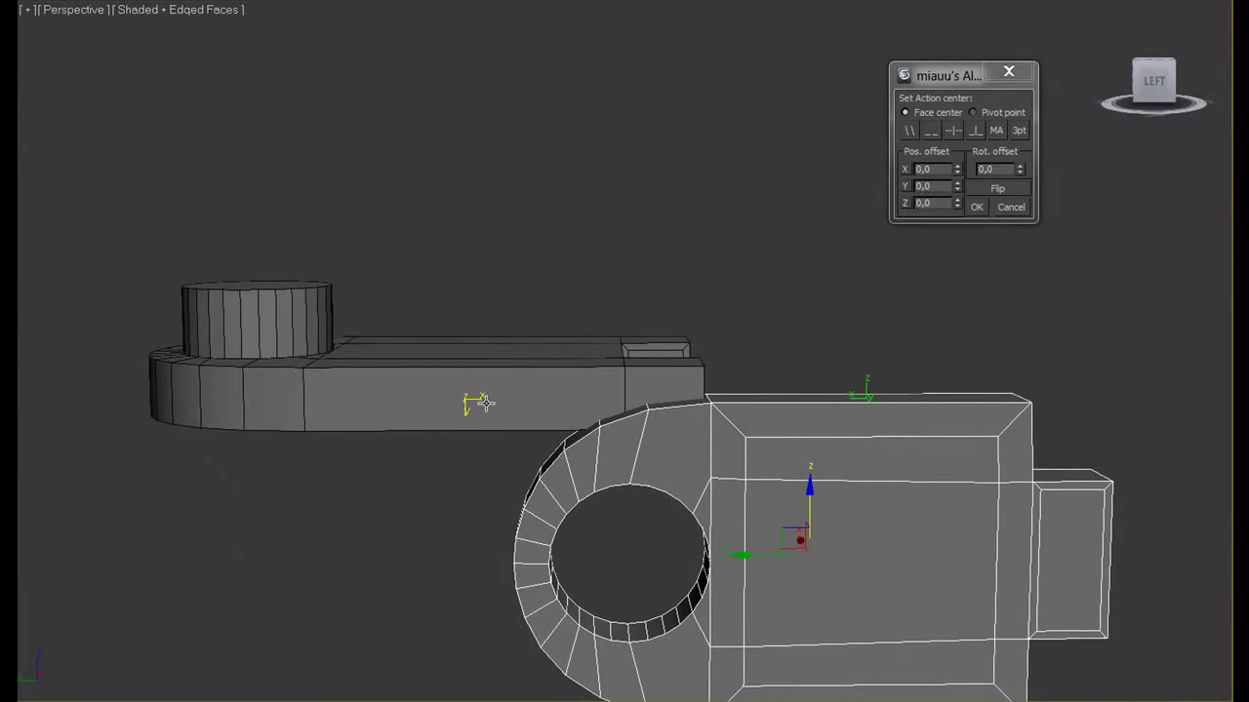
middle_click_drag(940, 381, 798, 353, "alt")
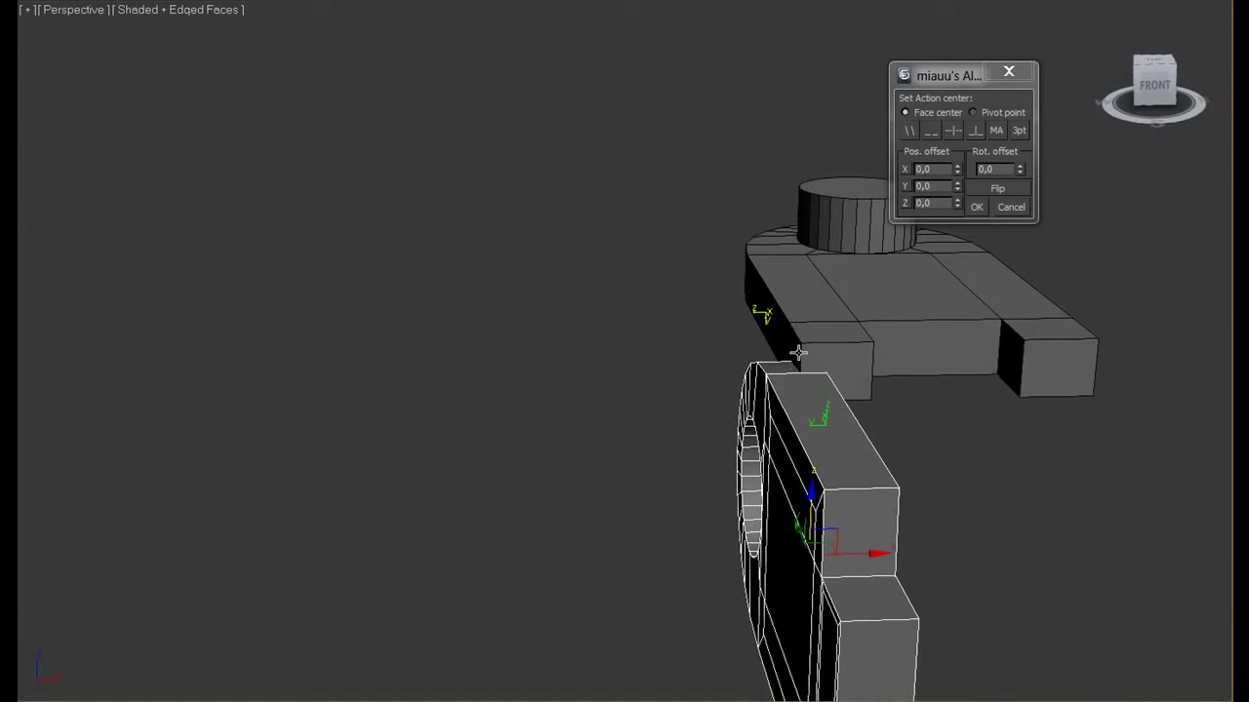
left_click(975, 209)
mouse_move(895, 320)
middle_mouse_down("alt")
mouse_move(652, 365)
mouse_move(721, 364)
mouse_move(672, 371)
mouse_move(774, 403)
mouse_move(859, 405)
middle_mouse_up("alt")
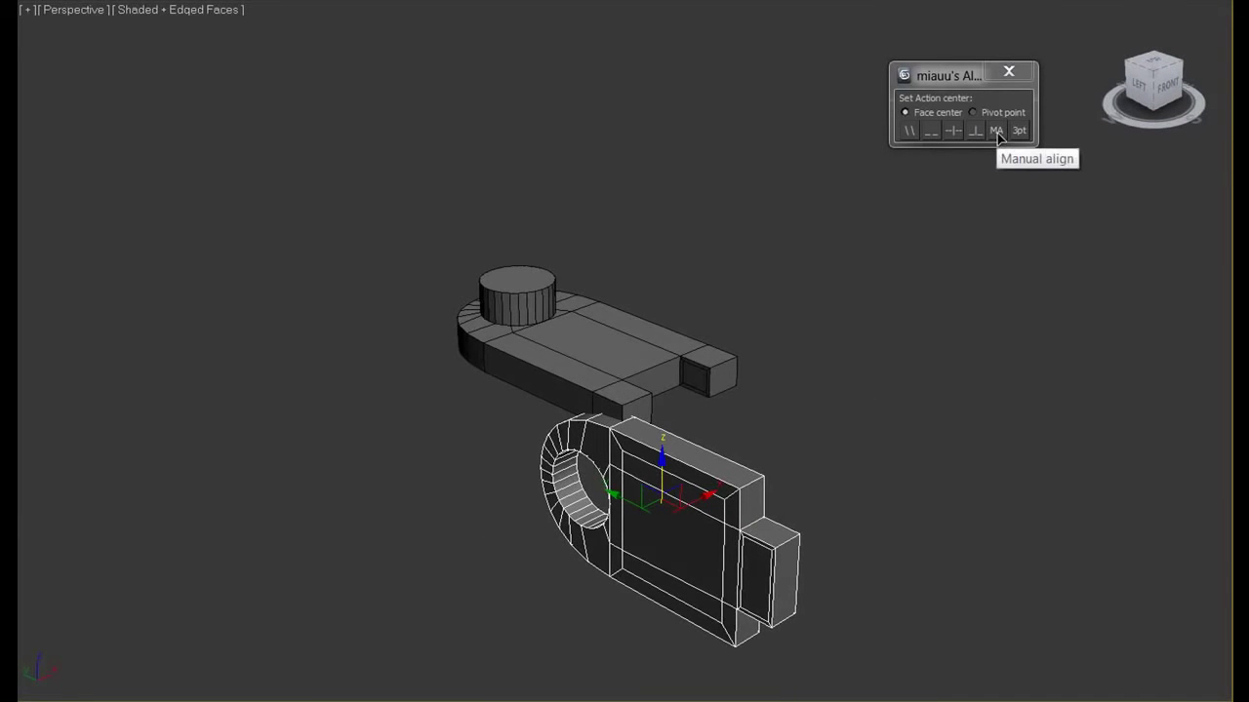
Manually align the piece from the small box's front face onto the target surface, flipping its direction
left_click(996, 134)
middle_click_drag(998, 378, 962, 365, "alt")
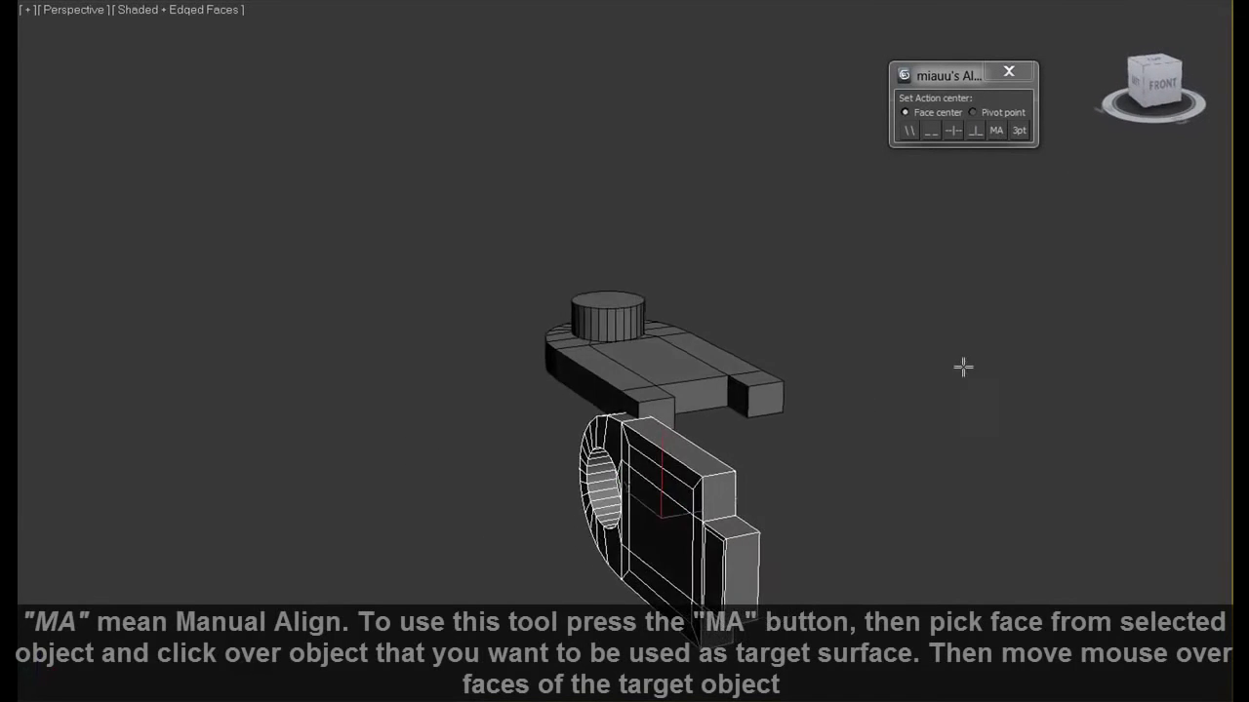
left_click(764, 565)
left_click(712, 394)
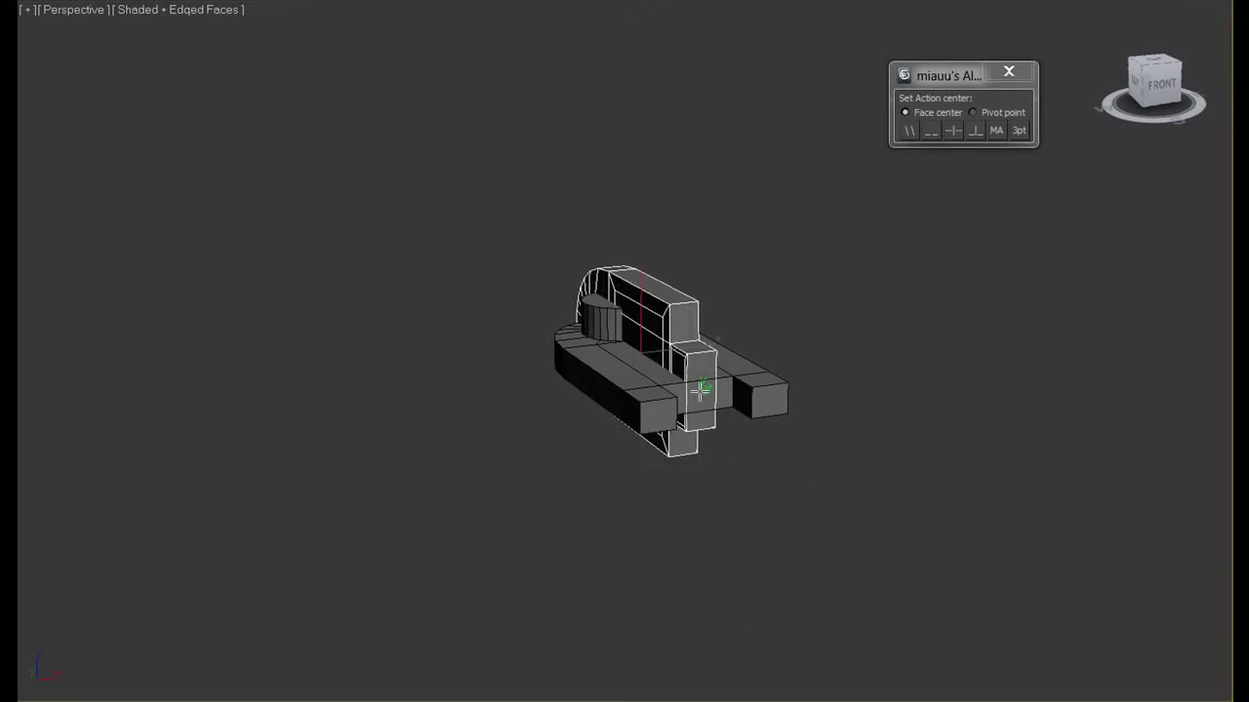
middle_click_drag(628, 392, 680, 455, "alt")
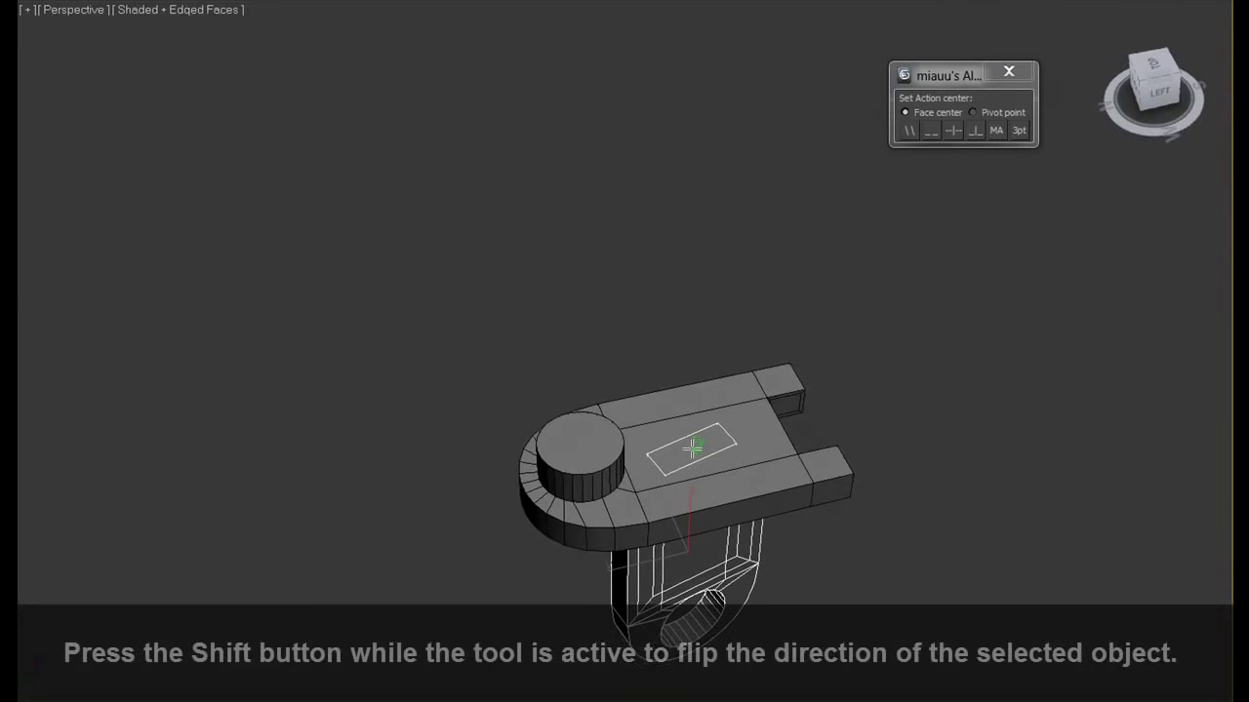
key("shift")
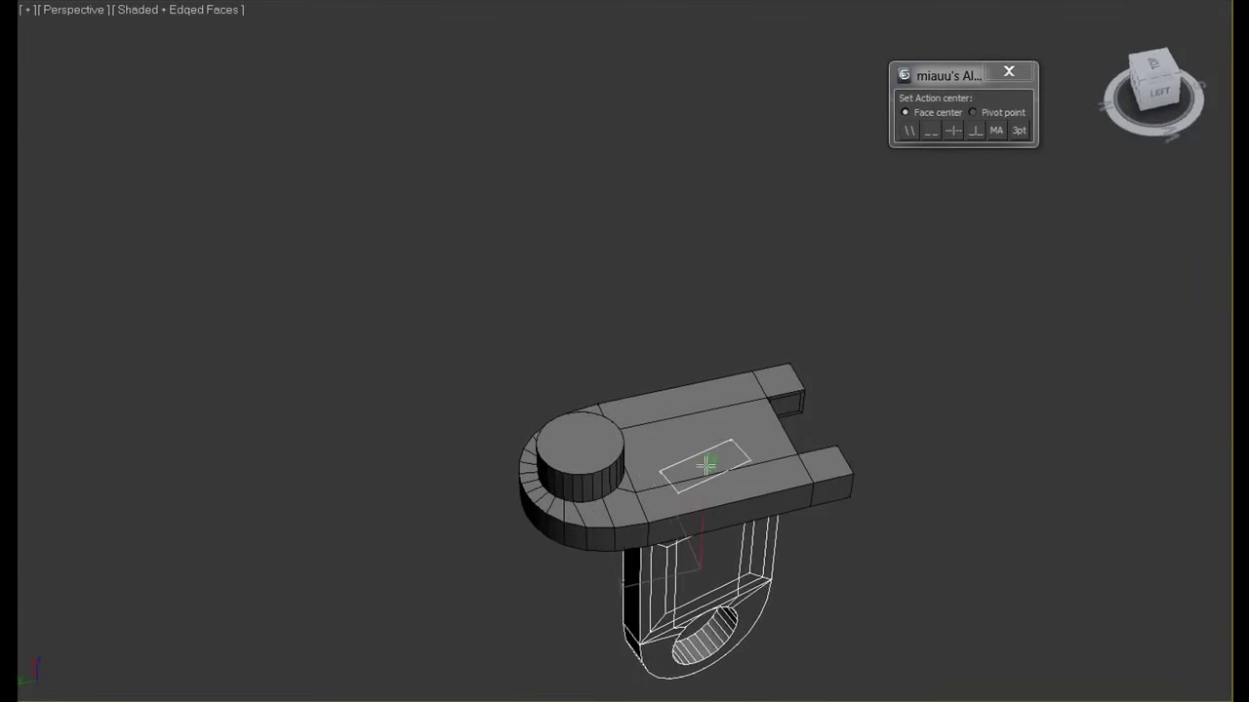
middle_click_drag(680, 471, 645, 426, "alt")
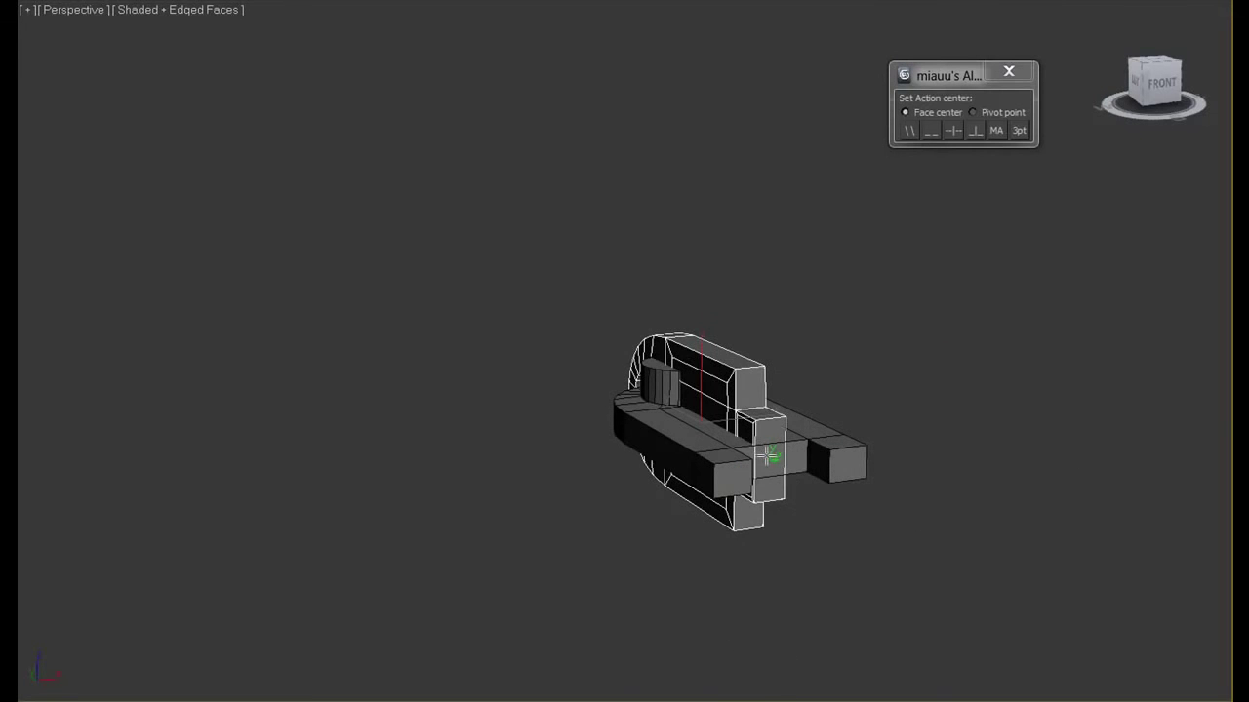
Pick the body face for the bracket and confirm its upright position
left_click(770, 456)
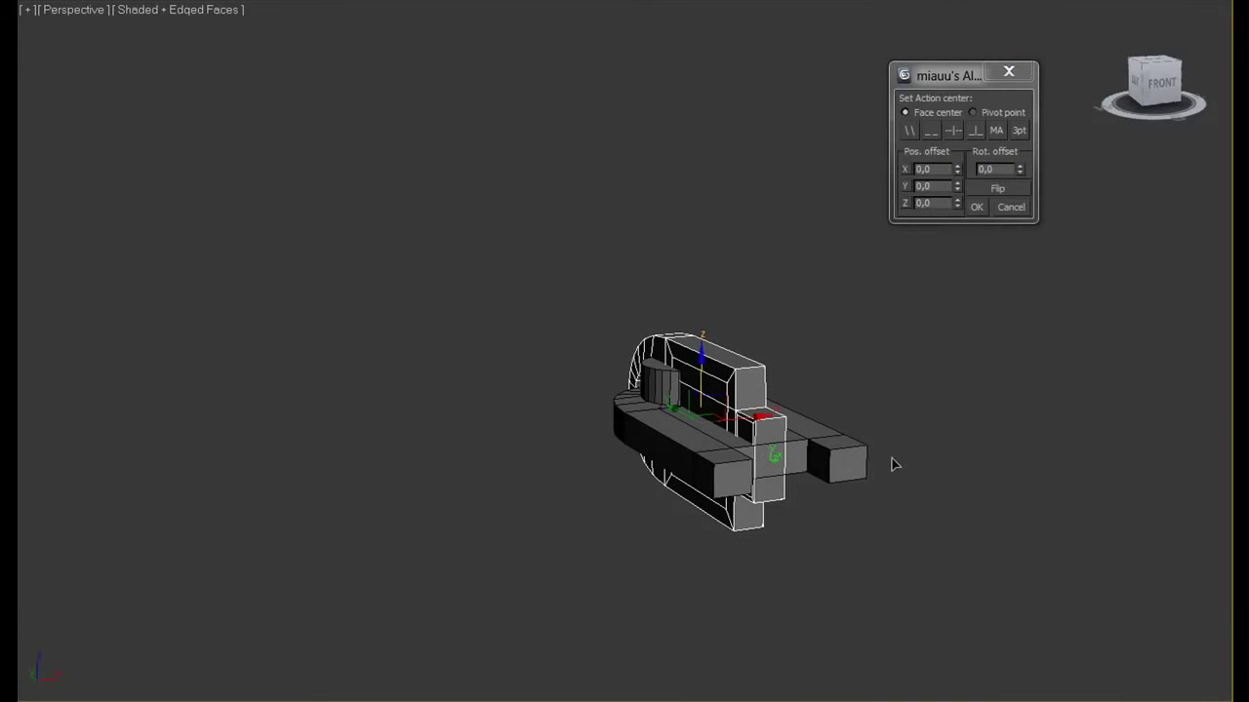
mouse_move(982, 437)
middle_mouse_down("alt")
mouse_move(900, 449)
mouse_move(889, 466)
mouse_move(936, 453)
mouse_move(941, 412)
middle_mouse_up("alt")
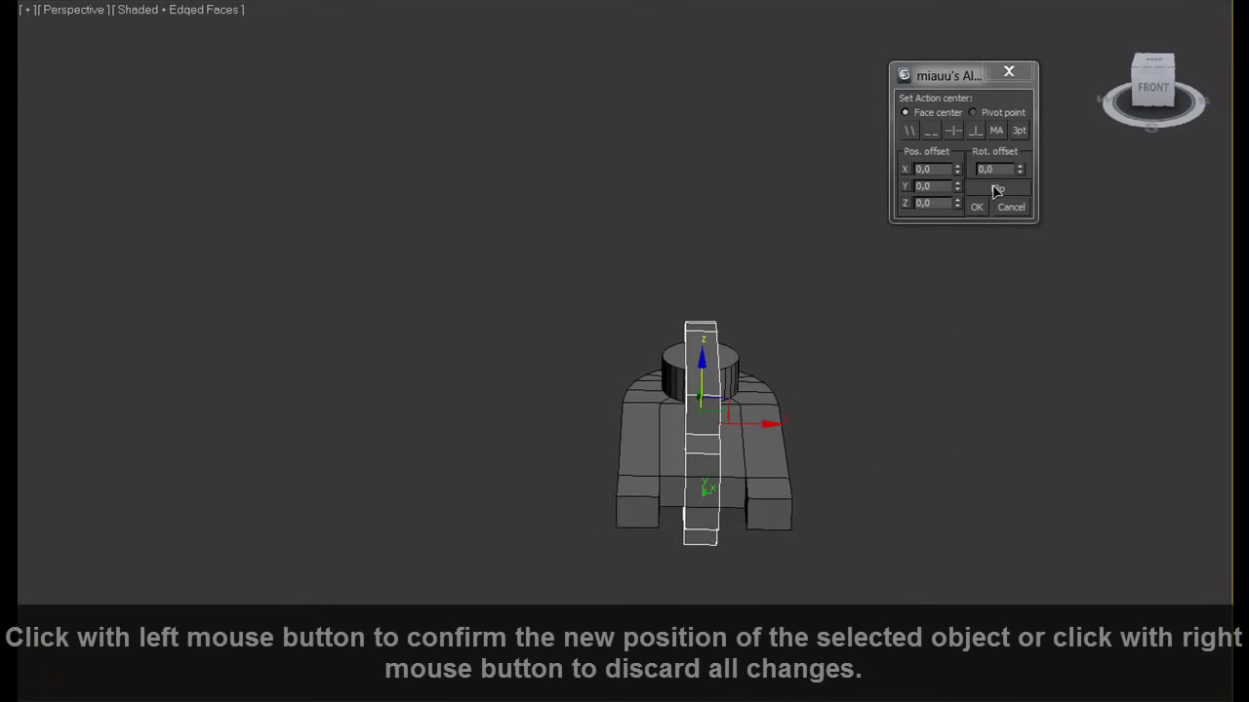
left_click(977, 207)
mouse_move(946, 404)
middle_mouse_down("alt")
mouse_move(822, 429)
mouse_move(784, 513)
mouse_move(789, 547)
mouse_move(849, 491)
mouse_move(952, 445)
mouse_move(947, 402)
mouse_move(991, 412)
middle_mouse_up("alt")
mouse_move(743, 391)
middle_mouse_down("alt")
mouse_move(884, 390)
mouse_move(724, 416)
mouse_move(747, 387)
mouse_move(810, 379)
mouse_move(902, 330)
middle_mouse_up("alt")
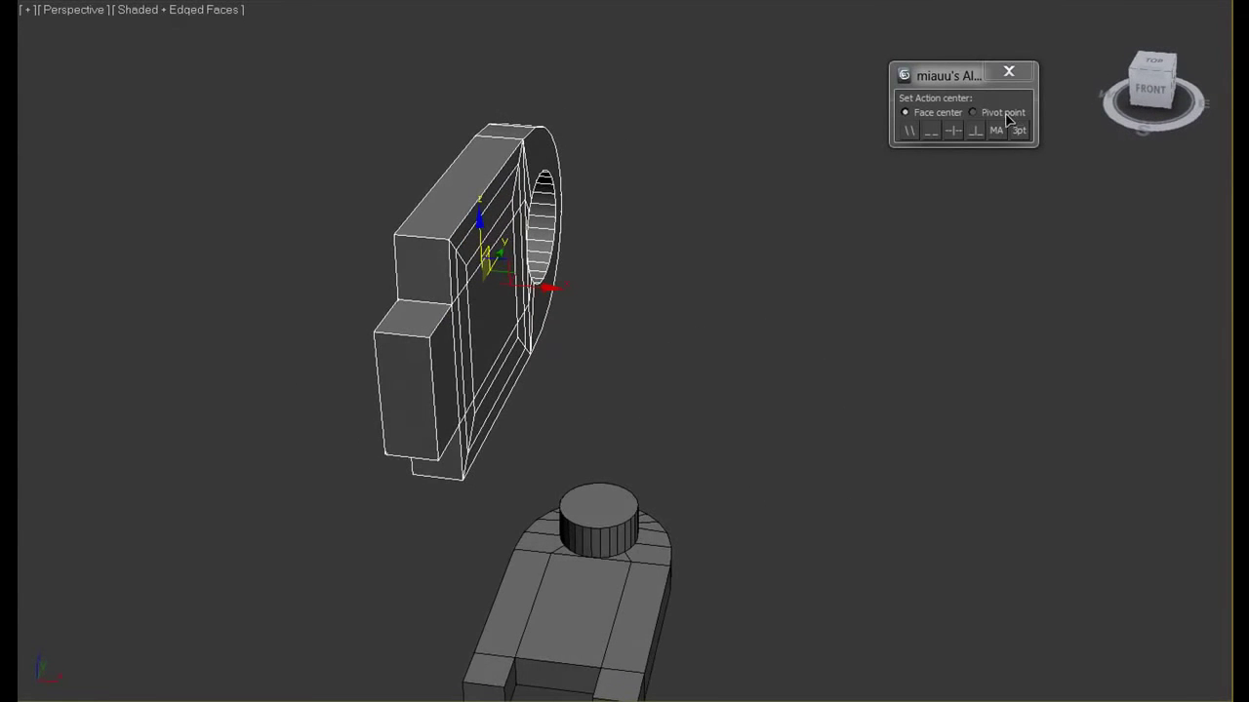
With Action center on Pivot point, manually align the bracket onto the body face, spin it, then lift it up-left
left_click(1007, 116)
middle_click_drag(904, 452, 1005, 285)
left_click(996, 131)
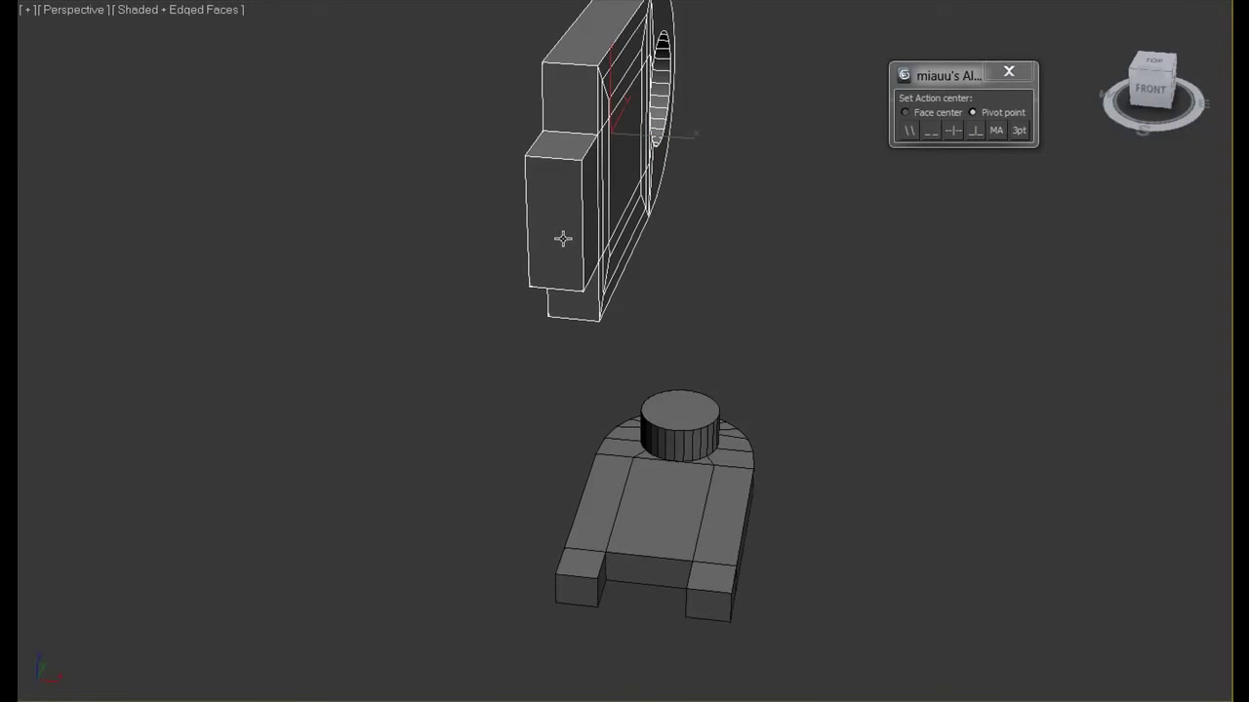
left_click(670, 510)
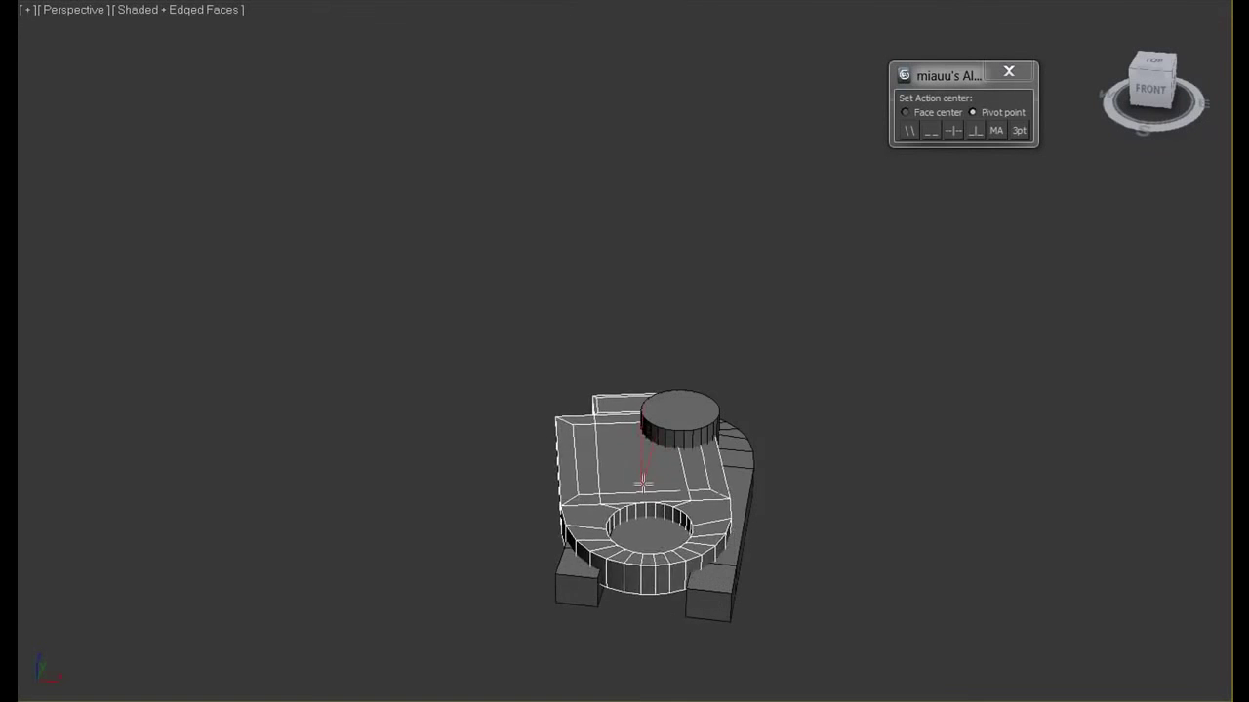
mouse_move(691, 442)
left_mouse_down()
mouse_move(678, 435)
mouse_move(647, 510)
mouse_move(684, 554)
left_mouse_up()
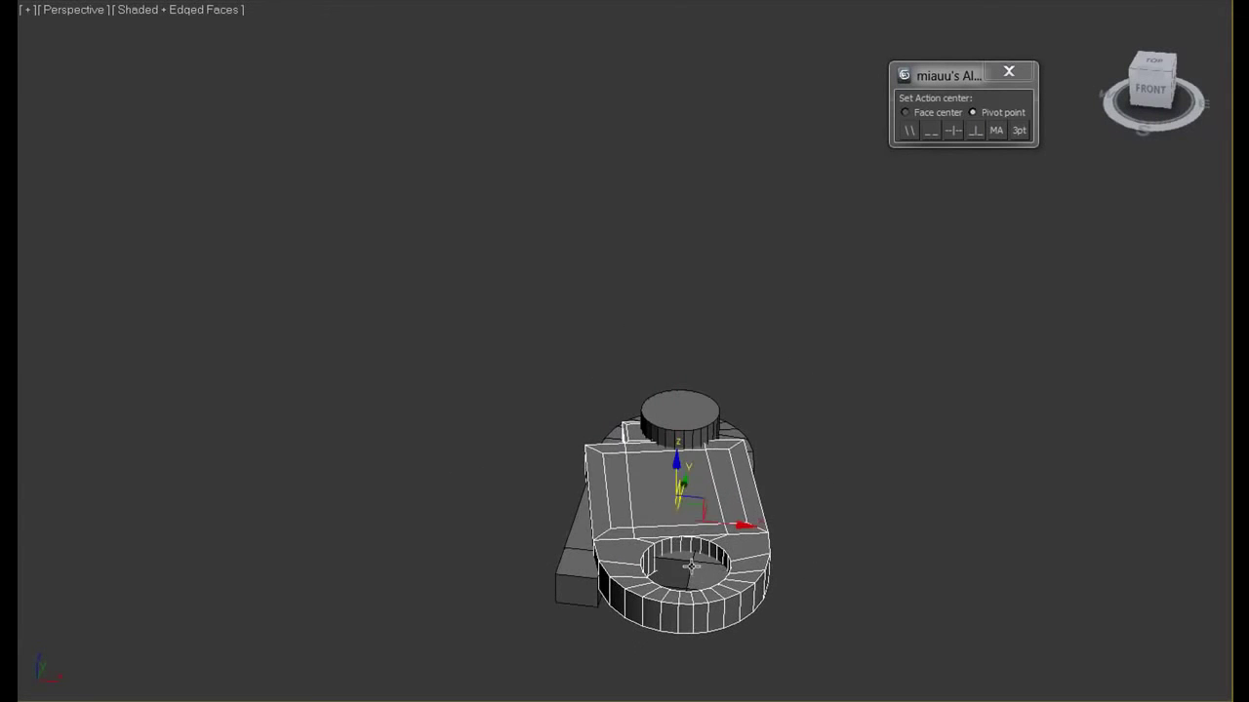
middle_click_drag(847, 499, 776, 492, "alt")
left_click_drag(698, 491, 831, 320)
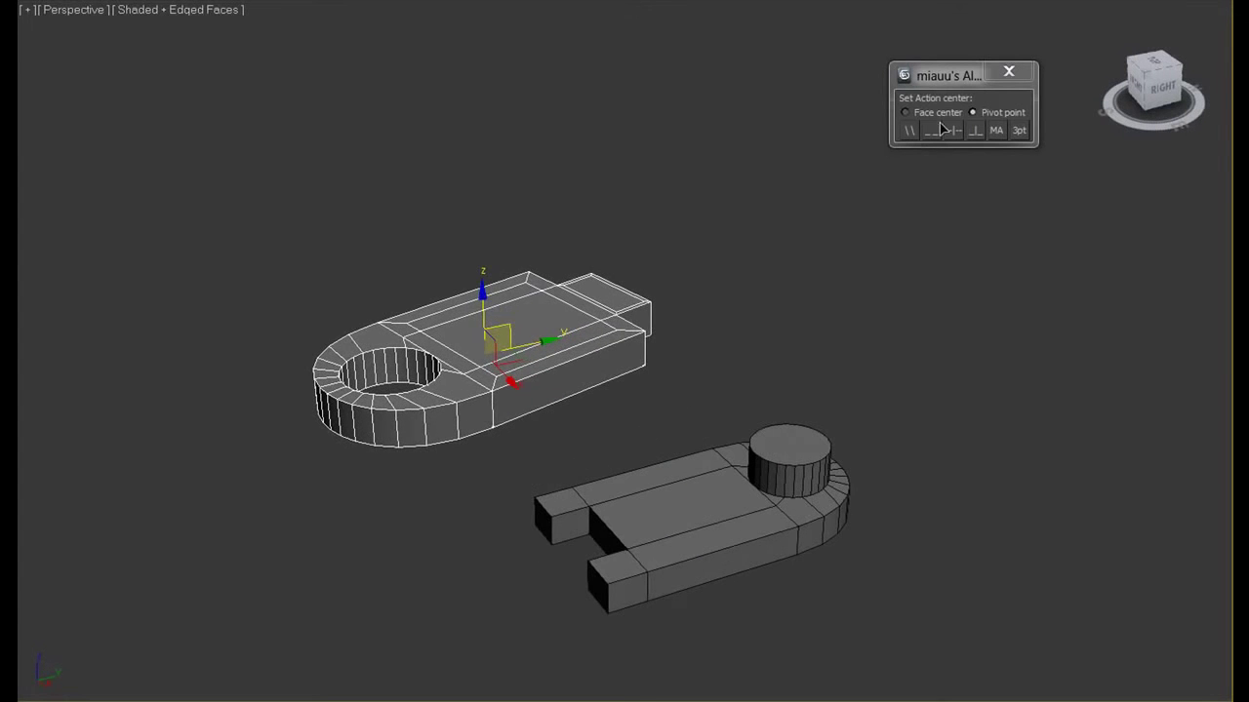
Set Action center to Face center and clone the bracket in place as Part003
left_click(904, 113)
mouse_move(920, 189)
middle_mouse_down("alt")
mouse_move(723, 369)
mouse_move(741, 366)
middle_mouse_up("alt")
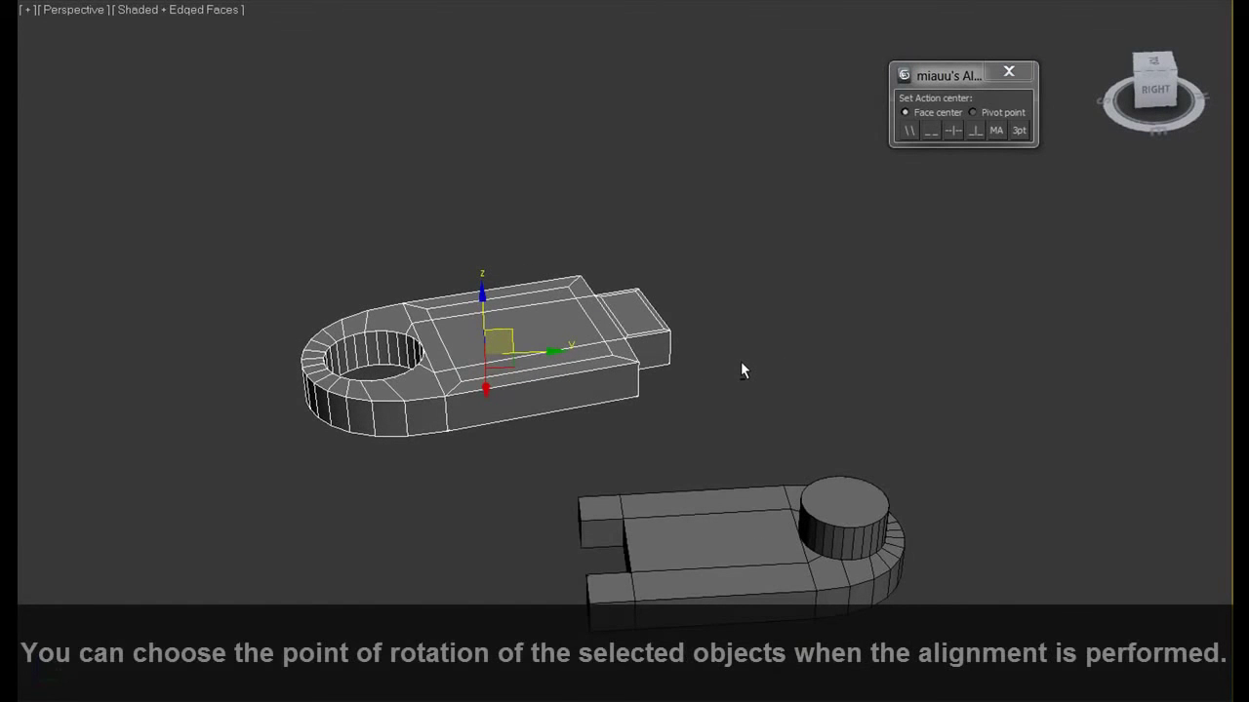
key("ctrl+v")
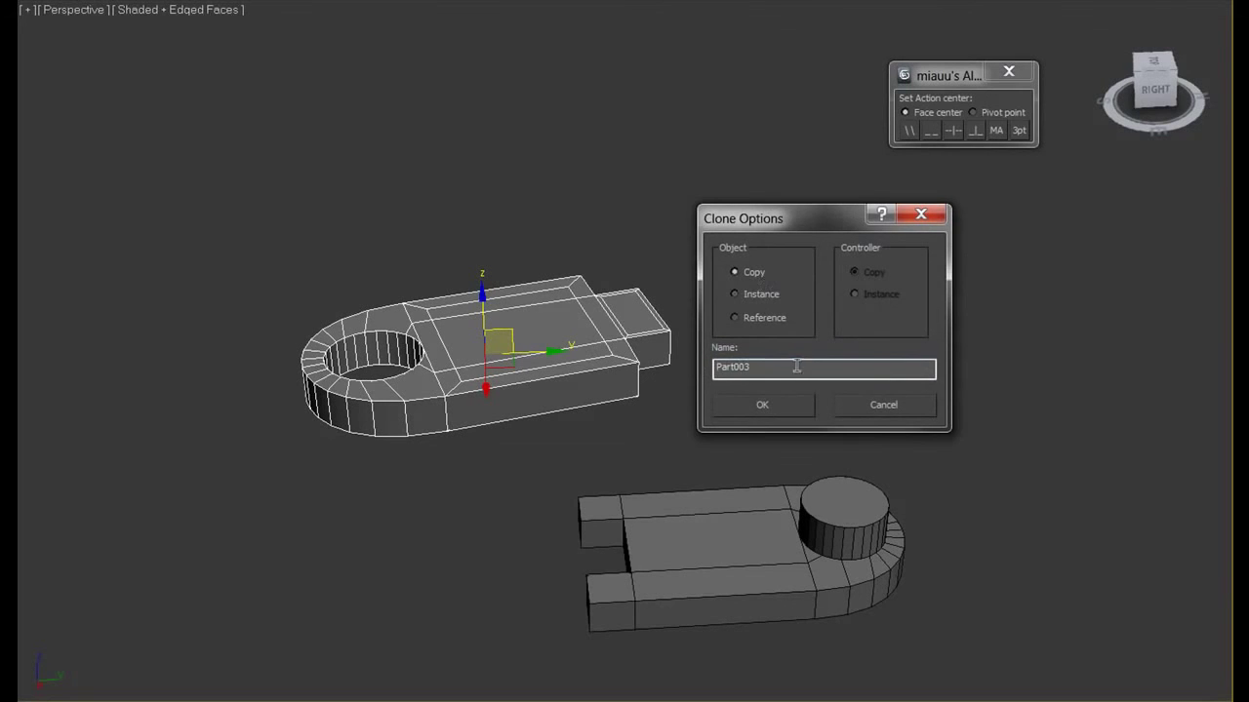
left_click(792, 414)
left_click_drag(485, 312, 470, 168)
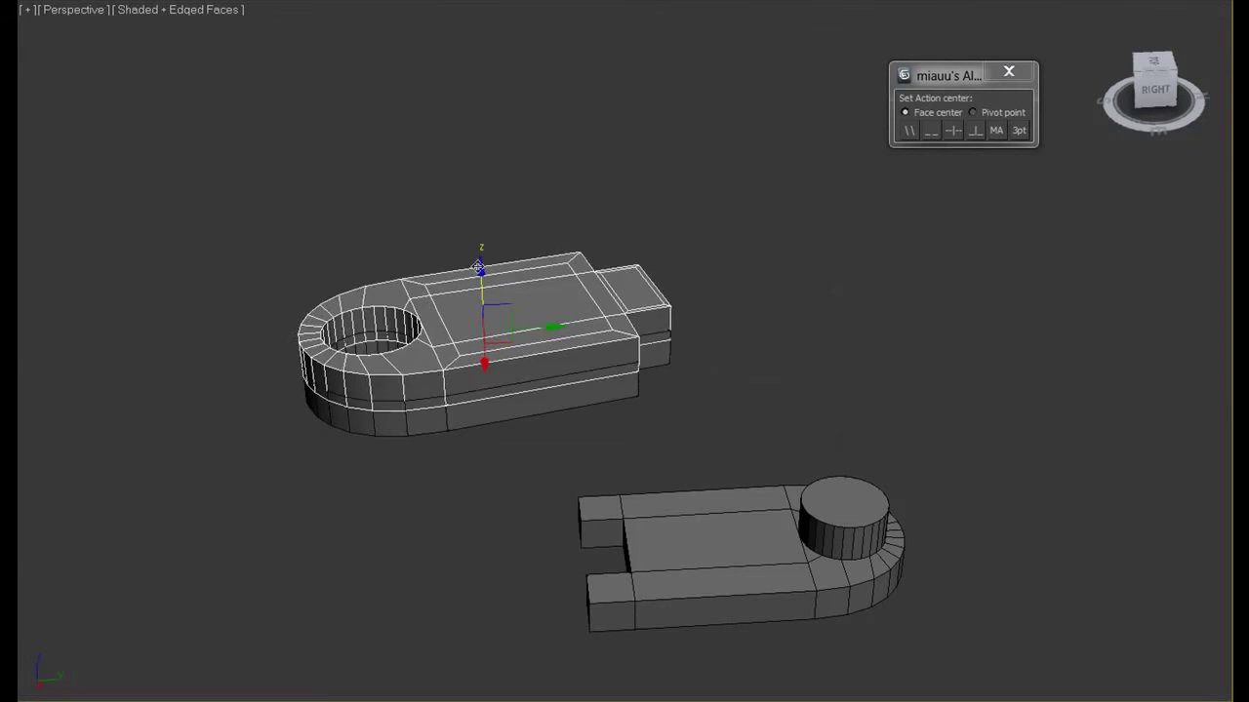
key("ctrl+z")
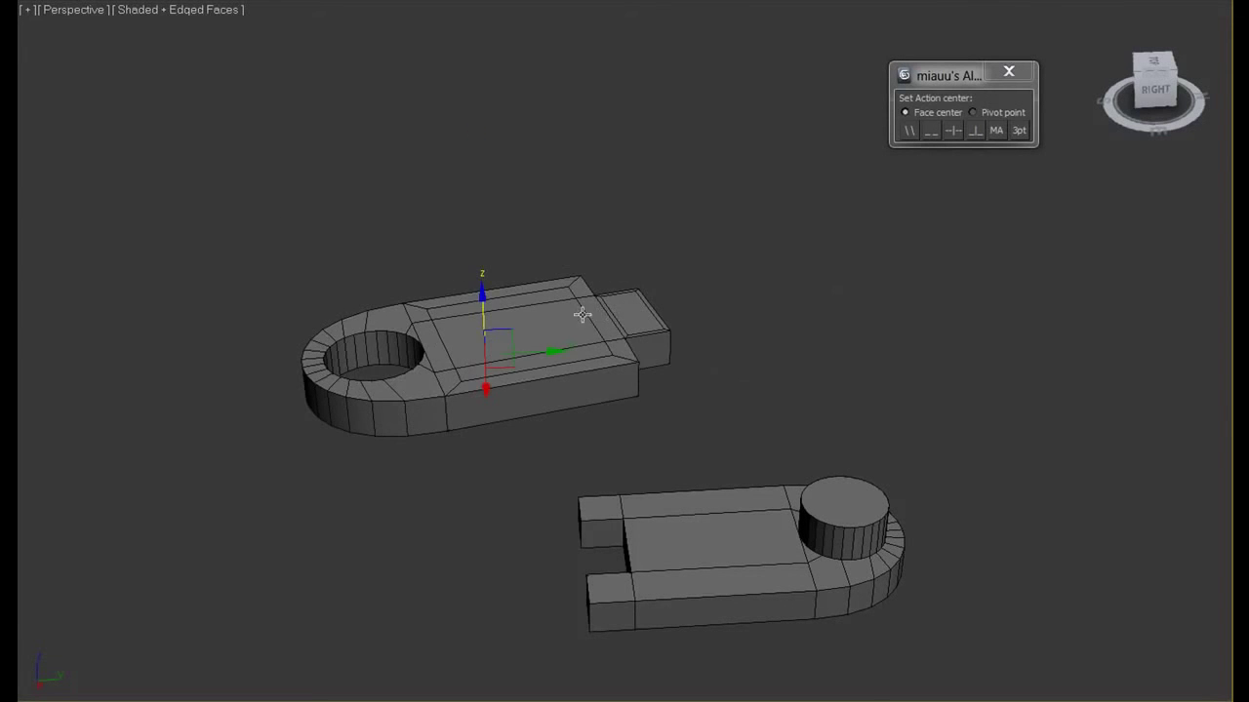
Fit the bracket's pivot bounding box to its local axes and apply the change
mouse_move(754, 329)
middle_mouse_down("alt")
mouse_move(660, 328)
mouse_move(686, 324)
middle_mouse_up("alt")
left_click(565, 337)
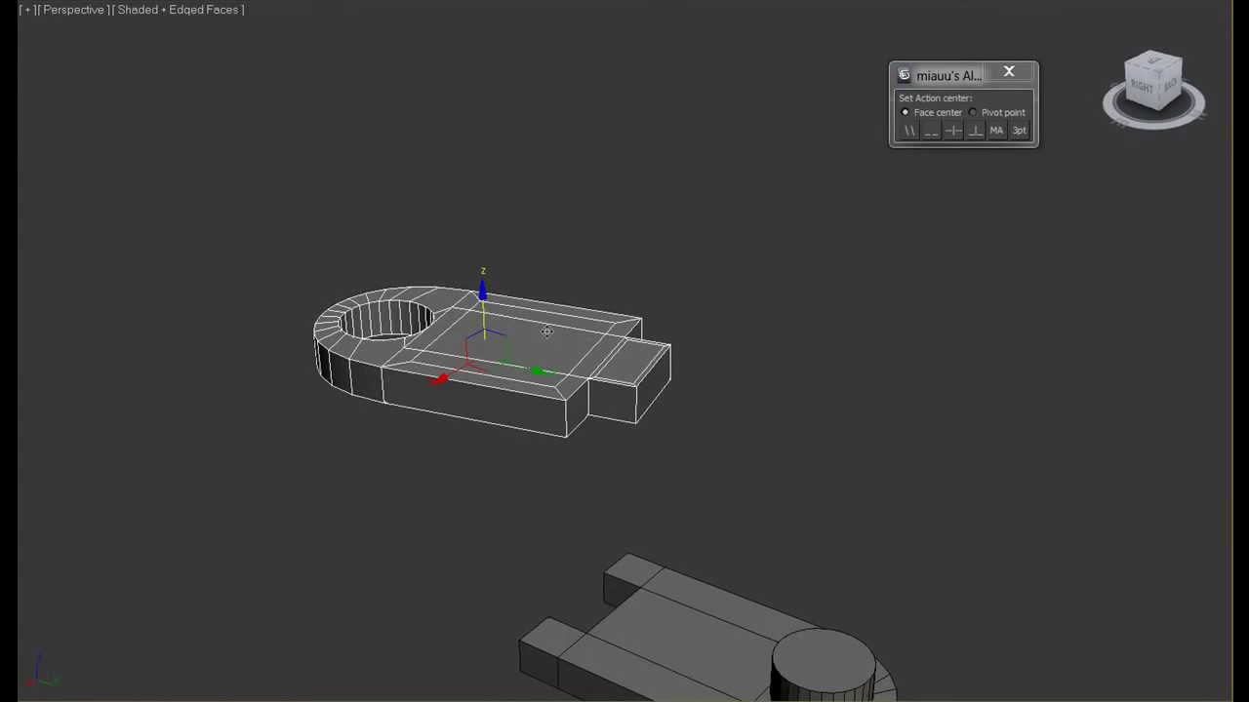
middle_click_drag(744, 407, 713, 491, "alt")
left_click(721, 689)
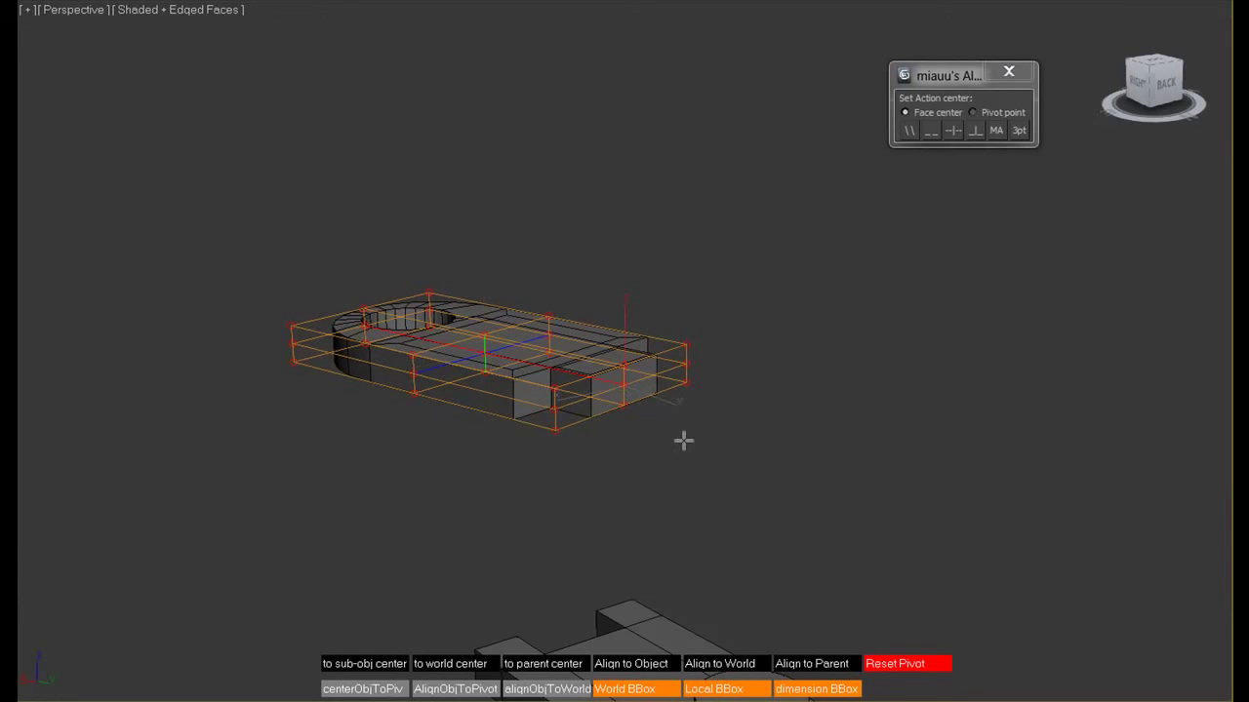
left_click(686, 448)
Using the local bounding box, move the bracket's pivot onto its small end face, then select the whole bracket
left_click(610, 398)
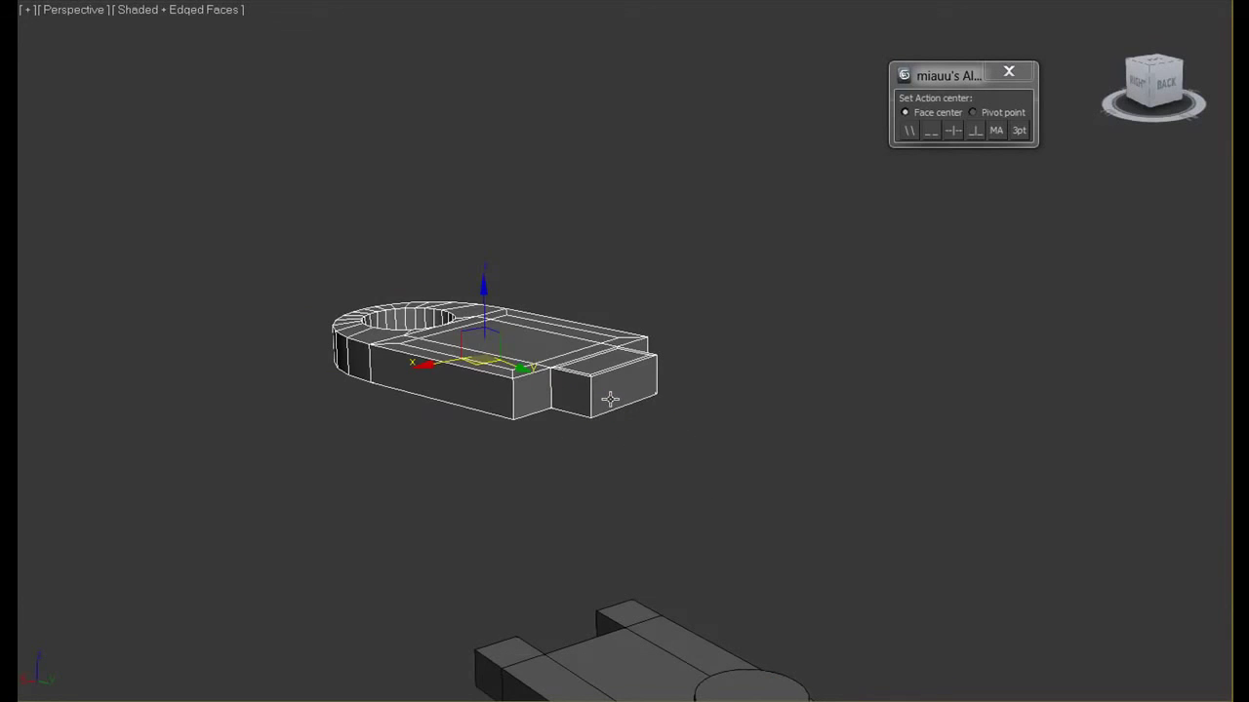
key("p")
left_click(717, 690)
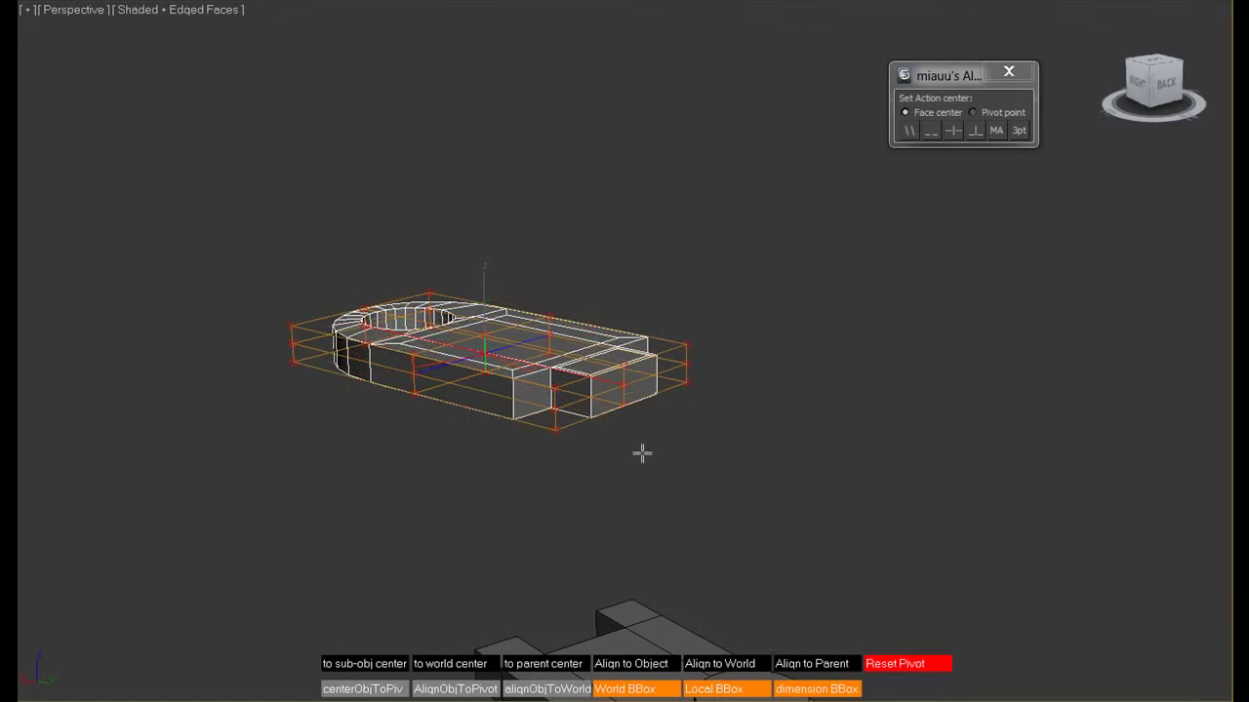
left_click(623, 385)
middle_click_drag(750, 438, 786, 459, "alt")
mouse_move(617, 395)
middle_mouse_down("alt")
mouse_move(733, 377)
mouse_move(898, 479)
mouse_move(780, 400)
middle_mouse_up("alt")
left_click_drag(769, 393, 332, 127)
Rotate the bracket about -60° on X and select its small end face
key("e")
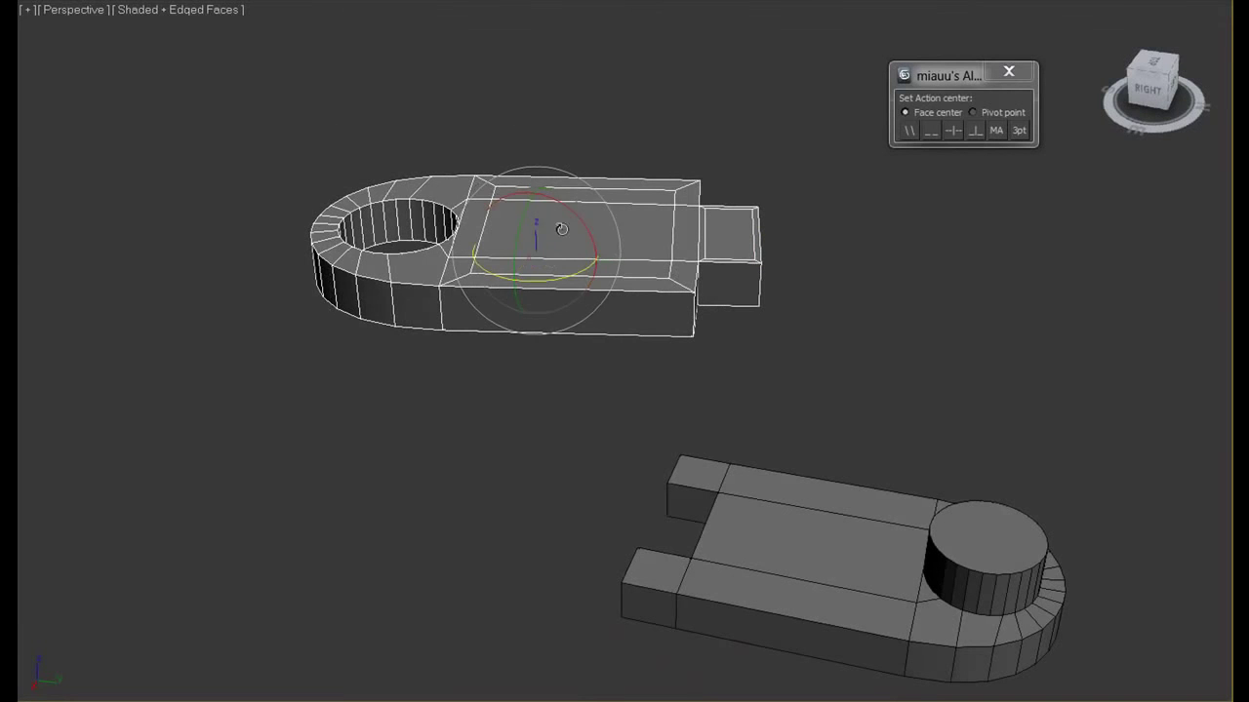
left_click_drag(580, 234, 642, 306)
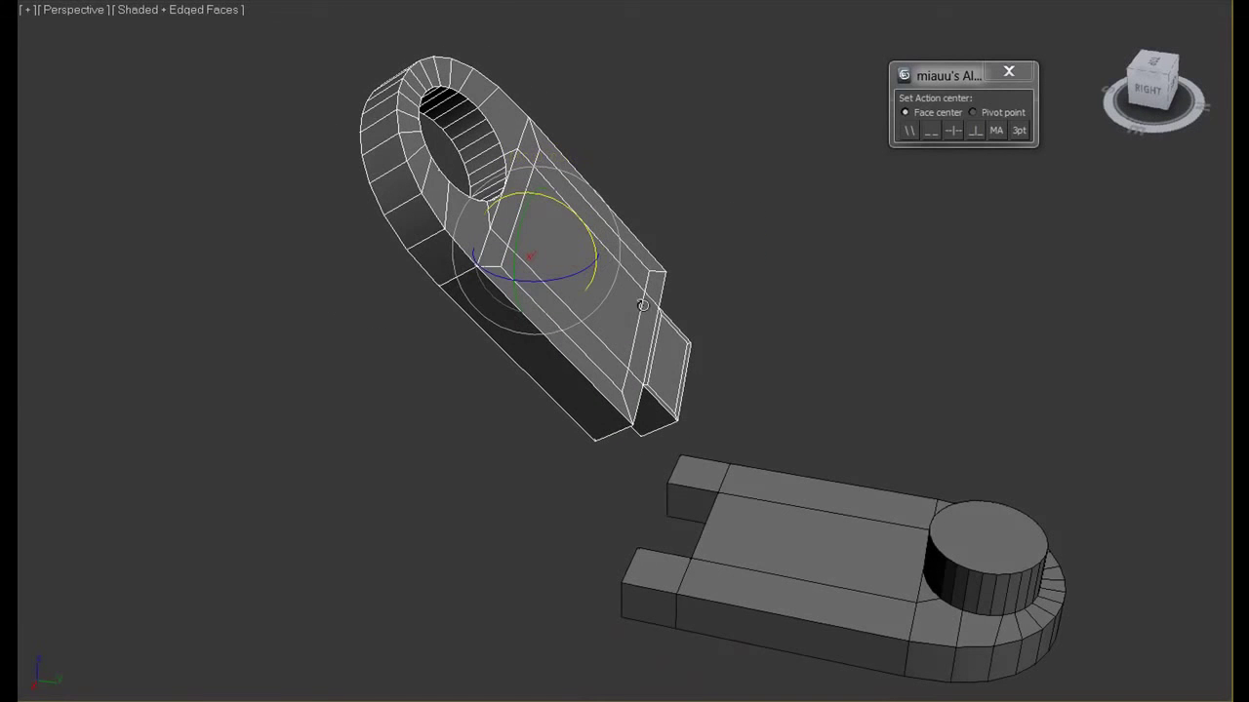
key("w")
left_click(672, 314)
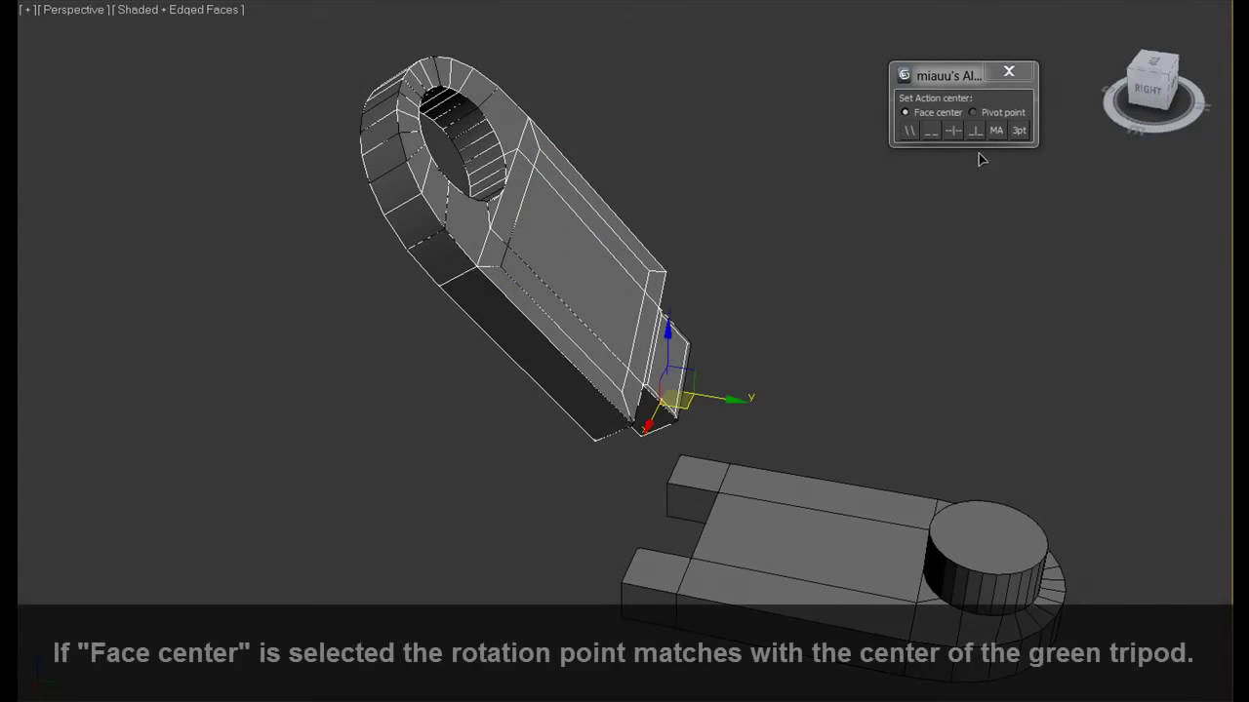
Normal-align the end face centre to the body's top face, confirm, then select the other tilted bracket
left_click(928, 138)
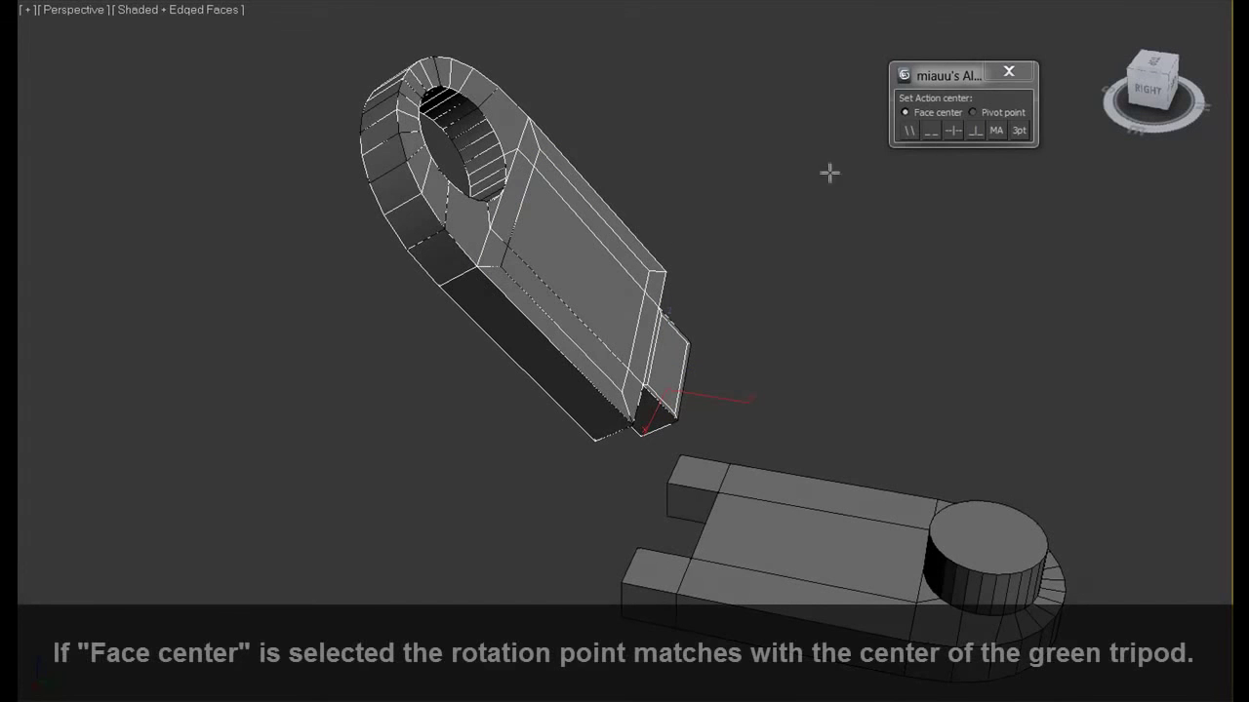
left_click(578, 264)
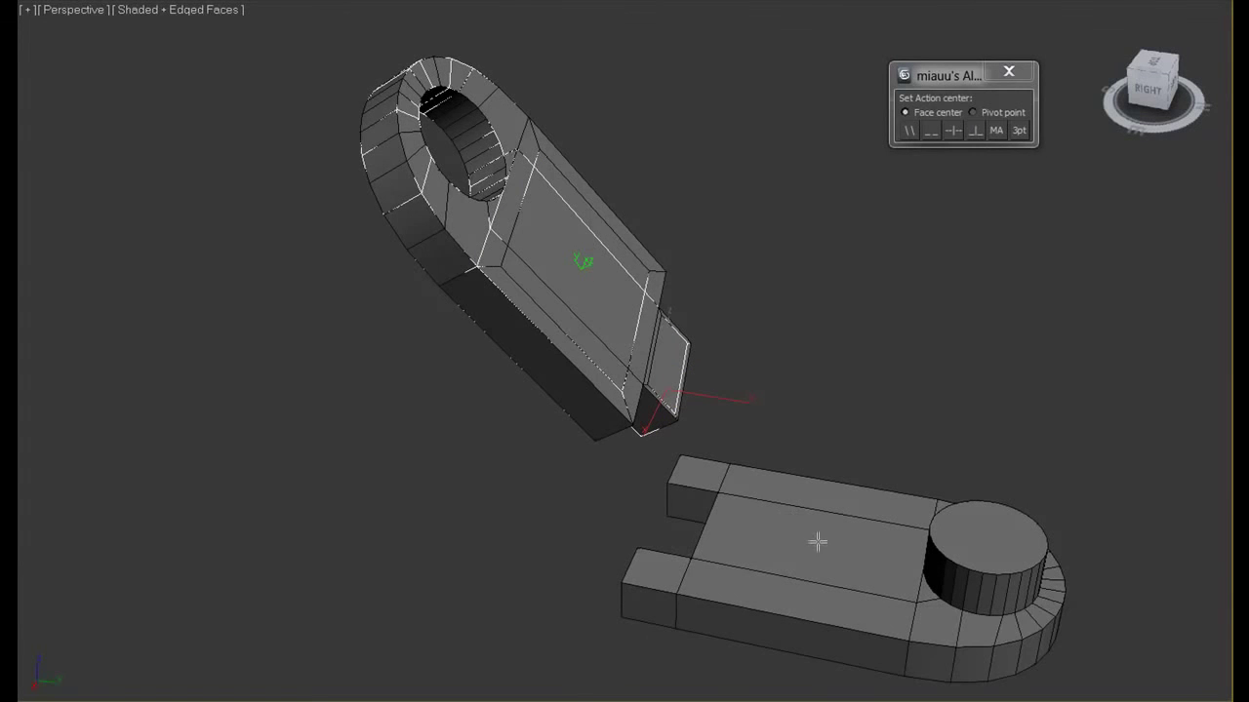
left_click(817, 541)
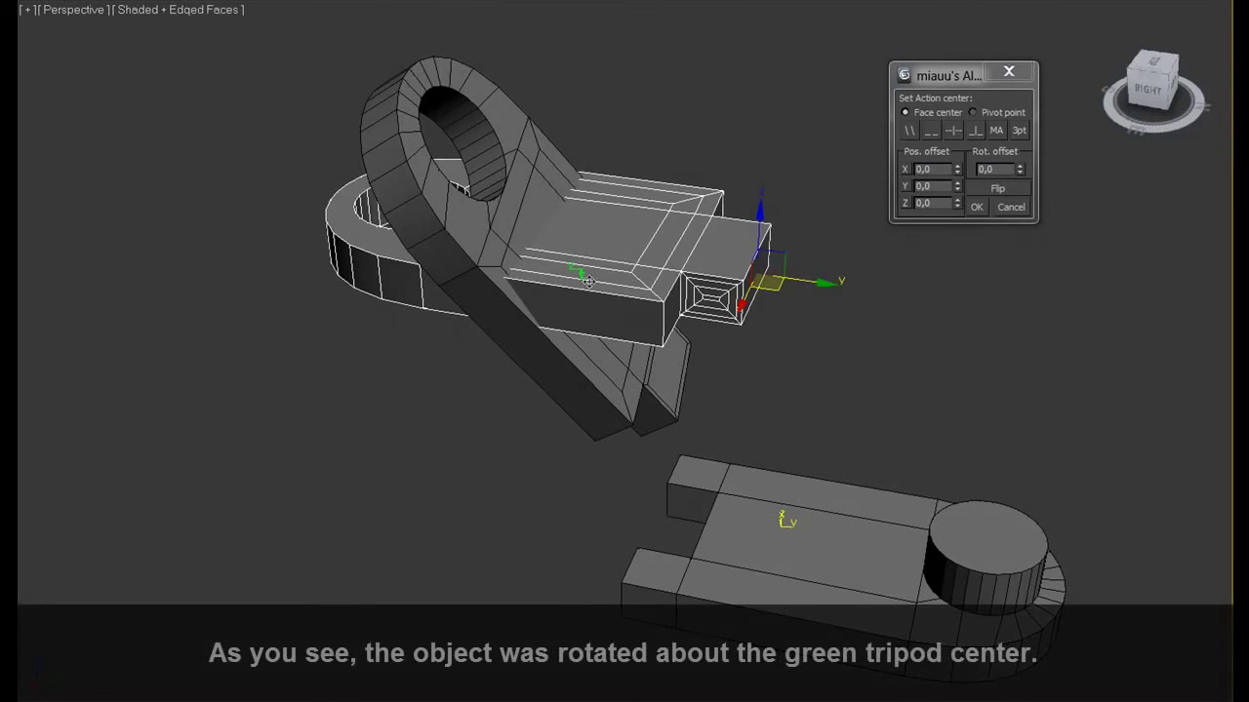
mouse_move(573, 274)
middle_mouse_down("alt")
mouse_move(783, 364)
mouse_move(795, 325)
middle_mouse_up("alt")
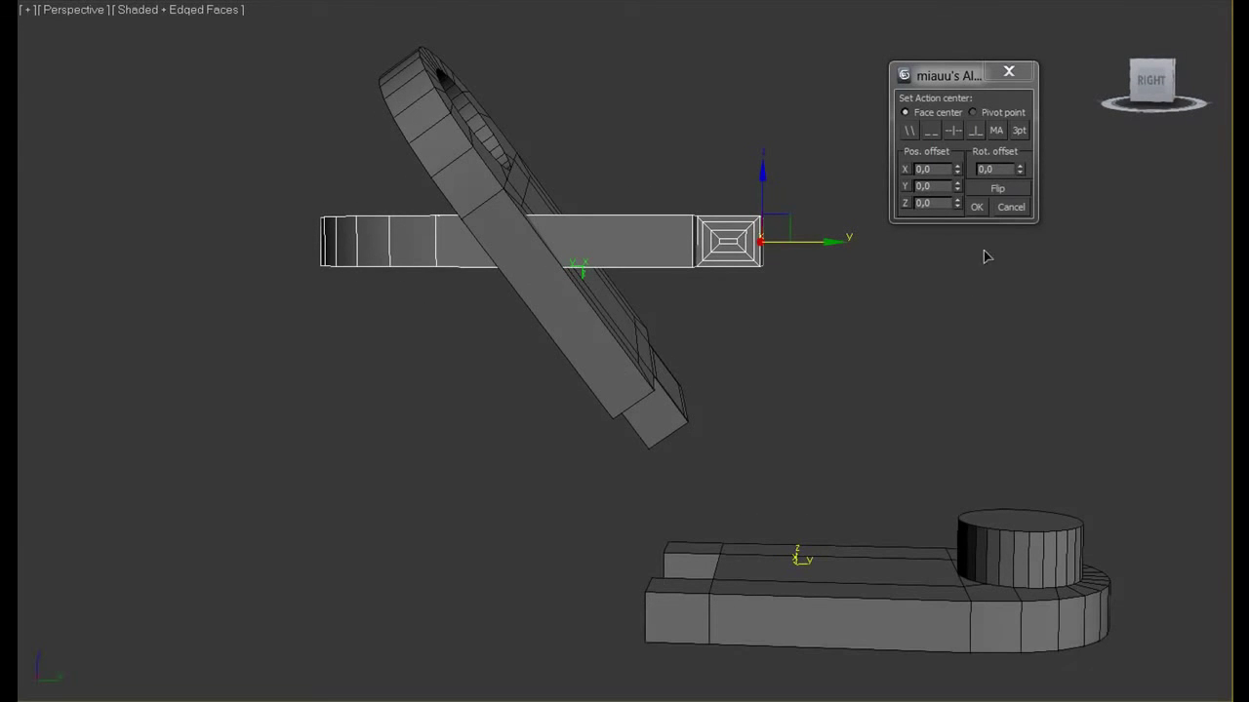
left_click(977, 207)
left_click(597, 354)
mouse_move(597, 354)
middle_mouse_down("alt")
mouse_move(895, 337)
mouse_move(843, 331)
middle_mouse_up("alt")
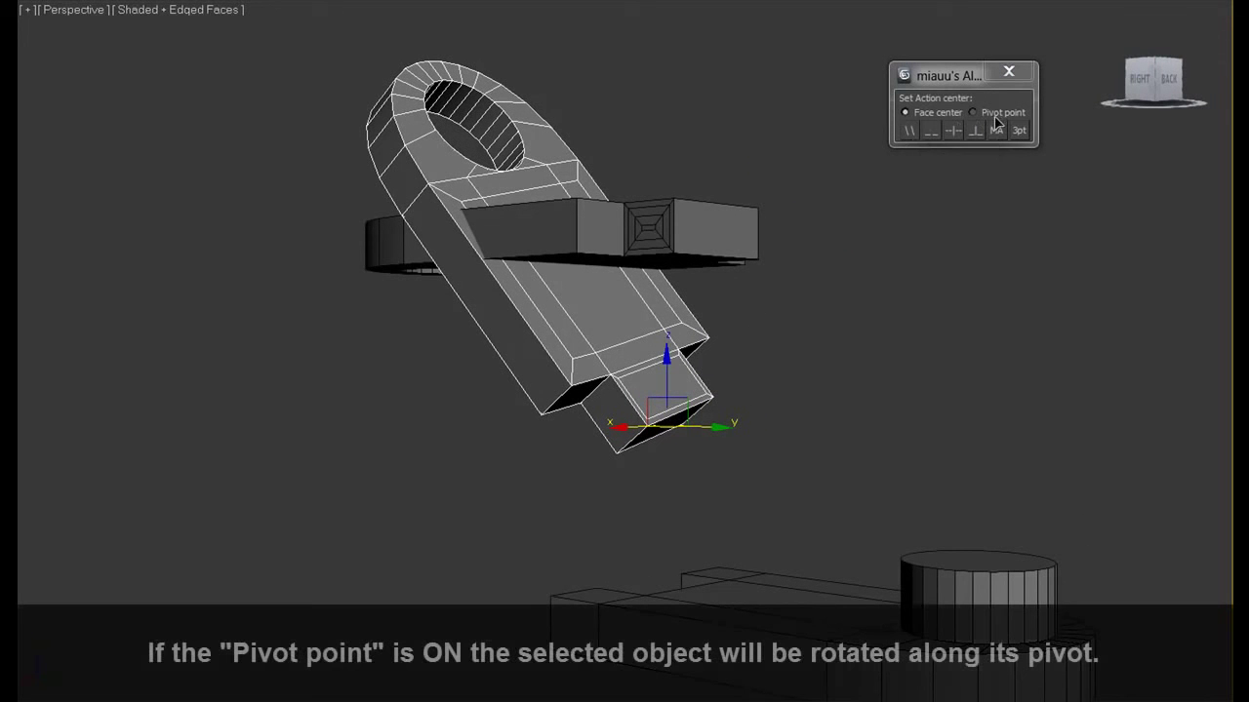
With Action center on Pivot point, normal-align the tilted bracket's face onto the body's face
left_click(998, 115)
left_click(909, 130)
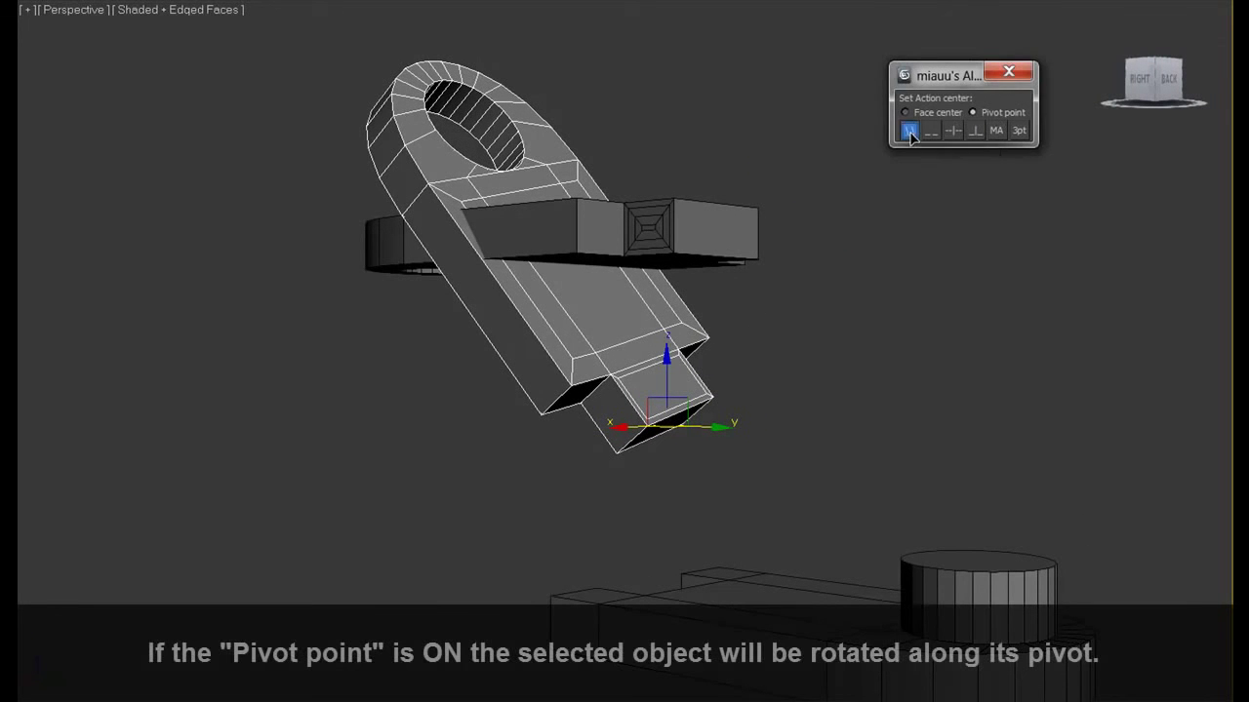
mouse_move(793, 411)
middle_mouse_down("alt")
mouse_move(816, 368)
mouse_move(848, 407)
mouse_move(838, 506)
middle_mouse_up("alt")
left_click(839, 519)
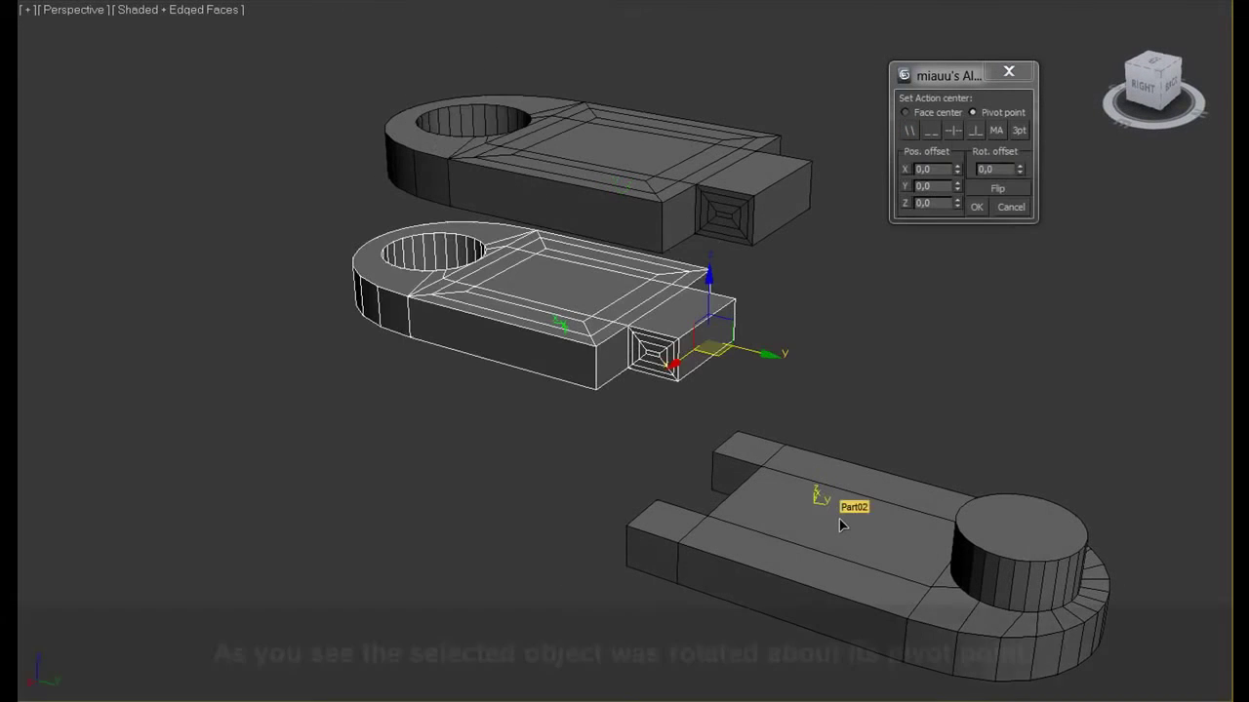
middle_click_drag(842, 454, 802, 369, "alt")
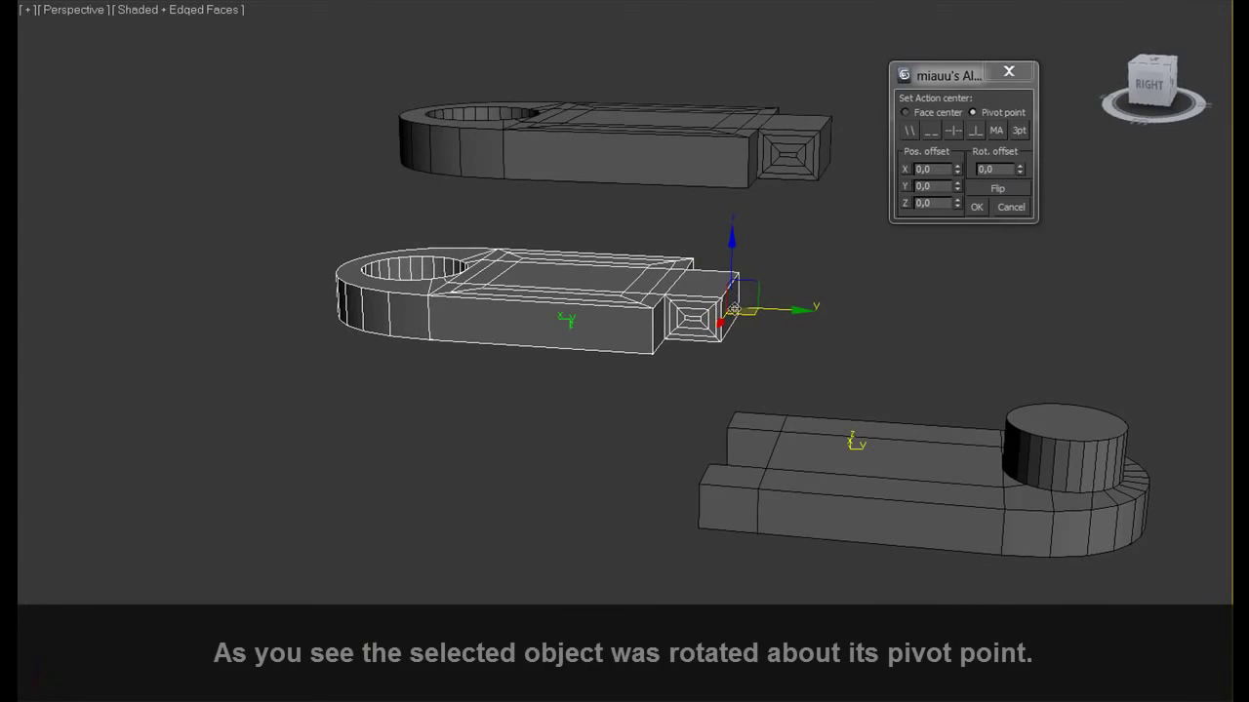